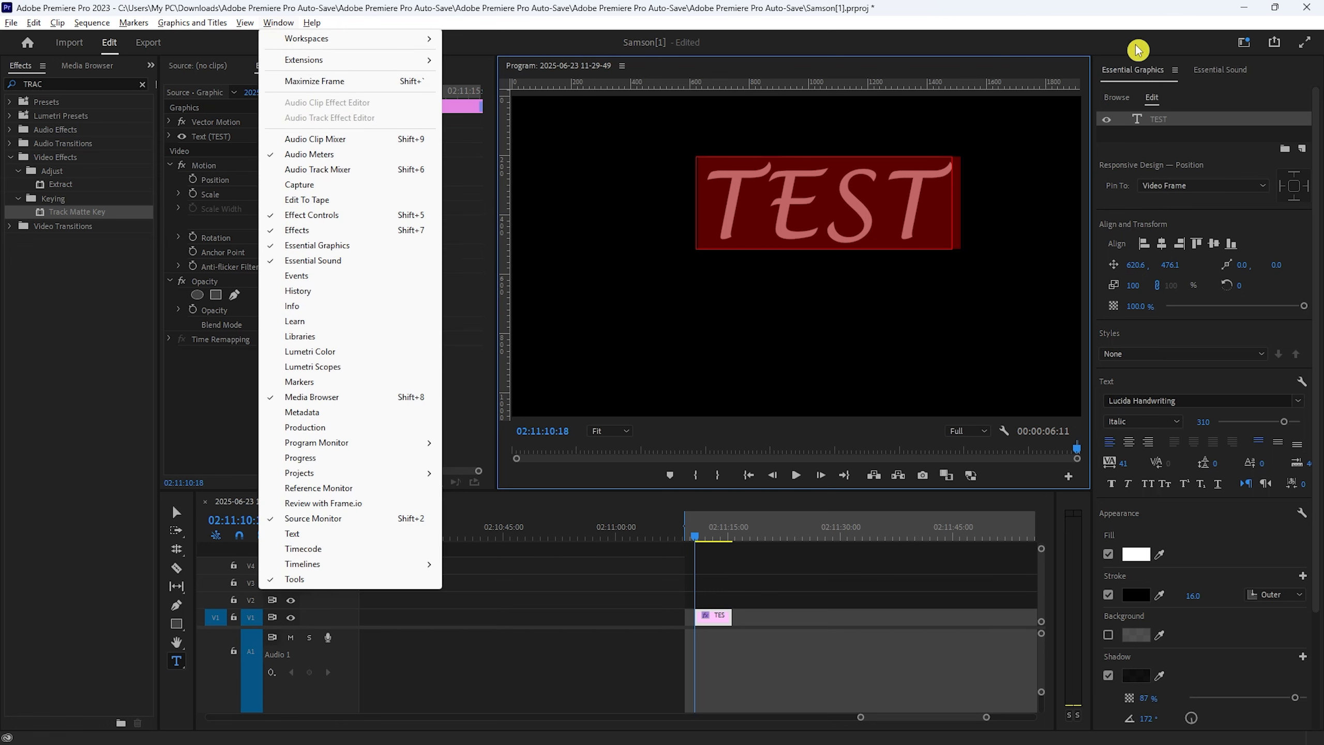
- Change the TEST title's font to Bradley Hand ITC
left_click(1203, 58)
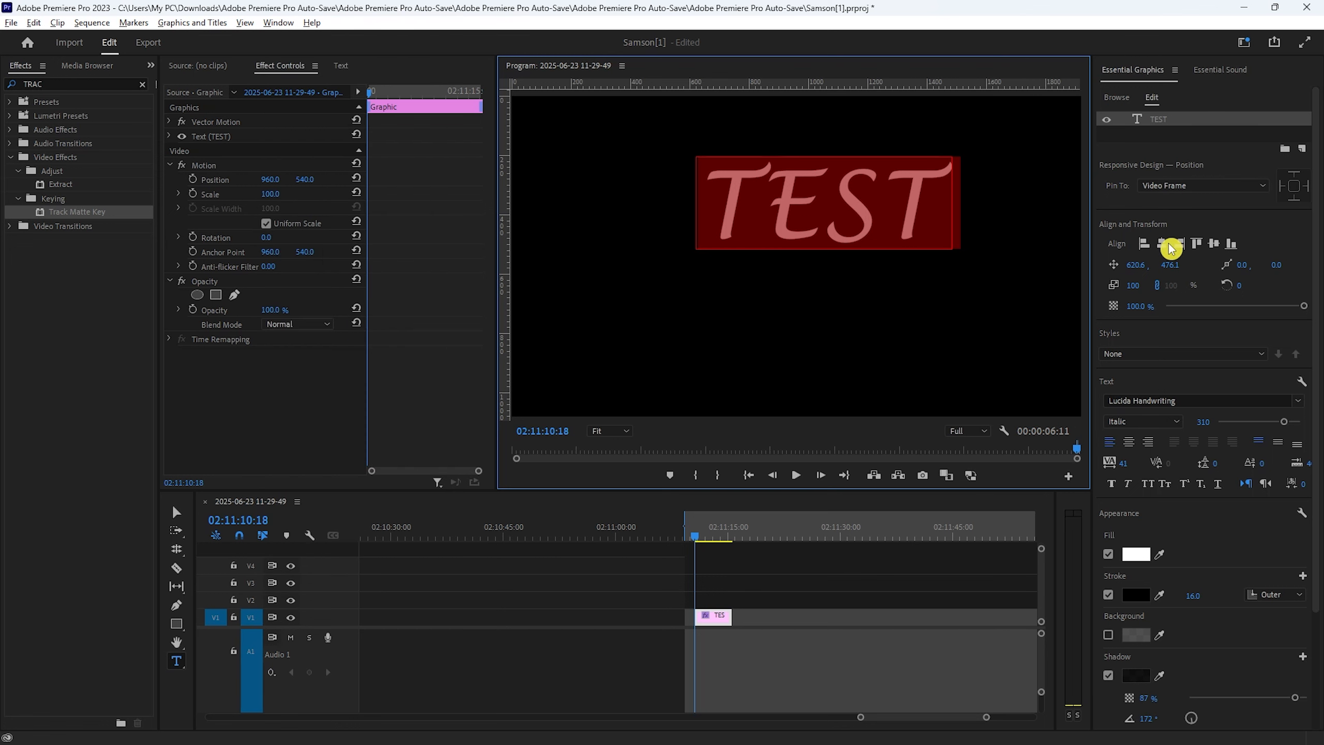
left_click(1282, 414)
type("CHAL")
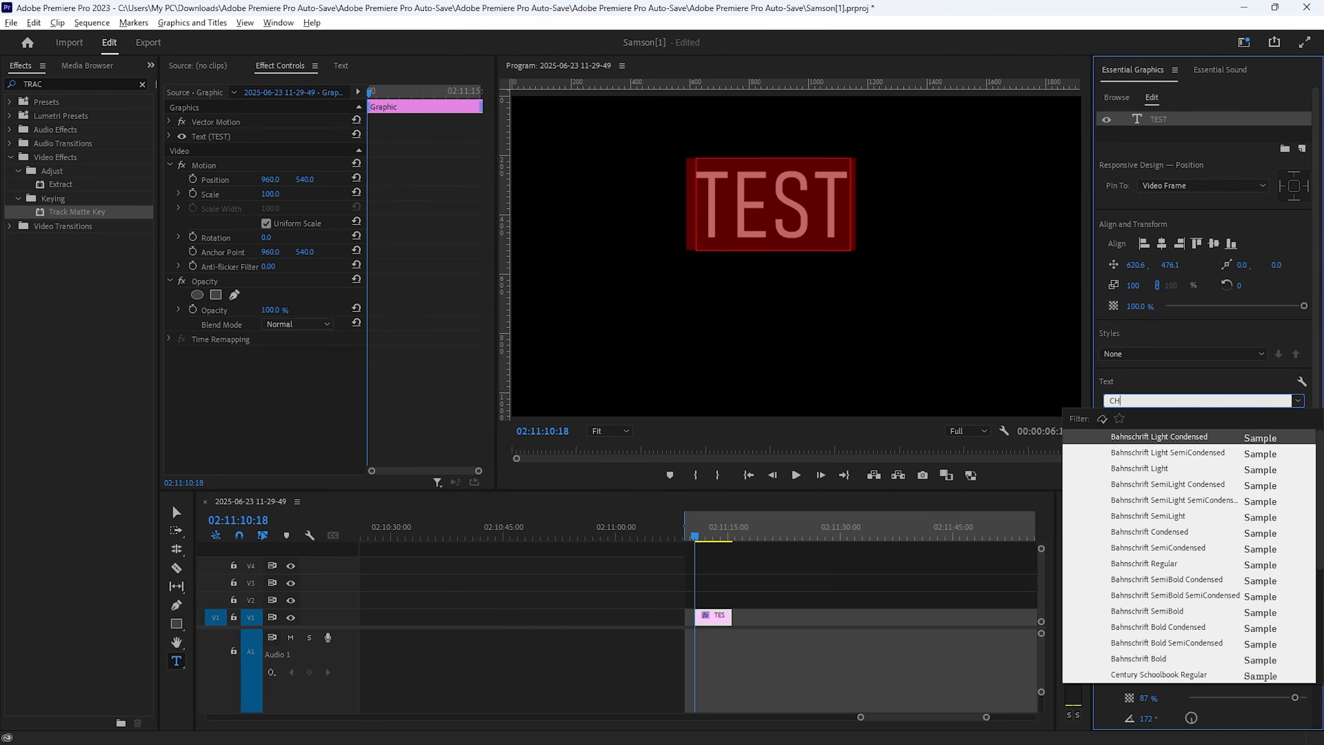
key("BackSpace")
key("BackSpace")
key("BackSpace")
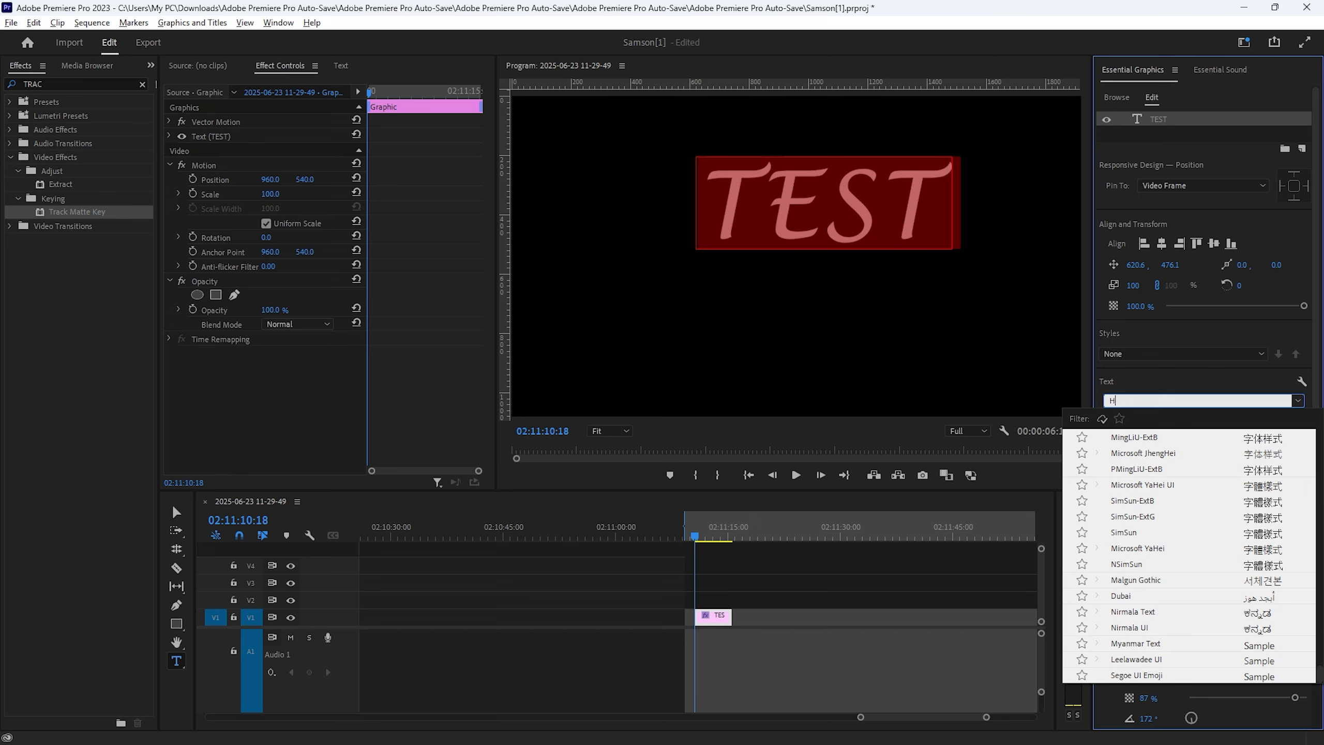
type("HAND")
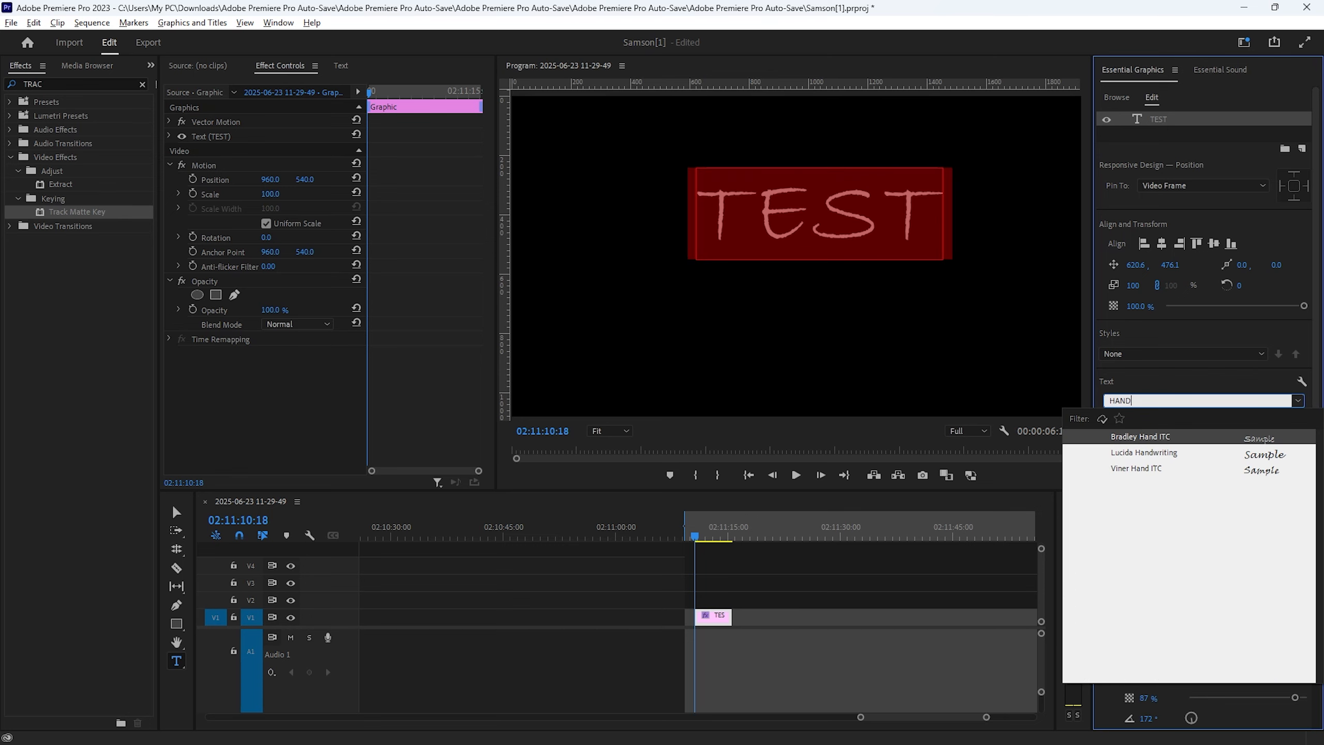
left_click(1141, 438)
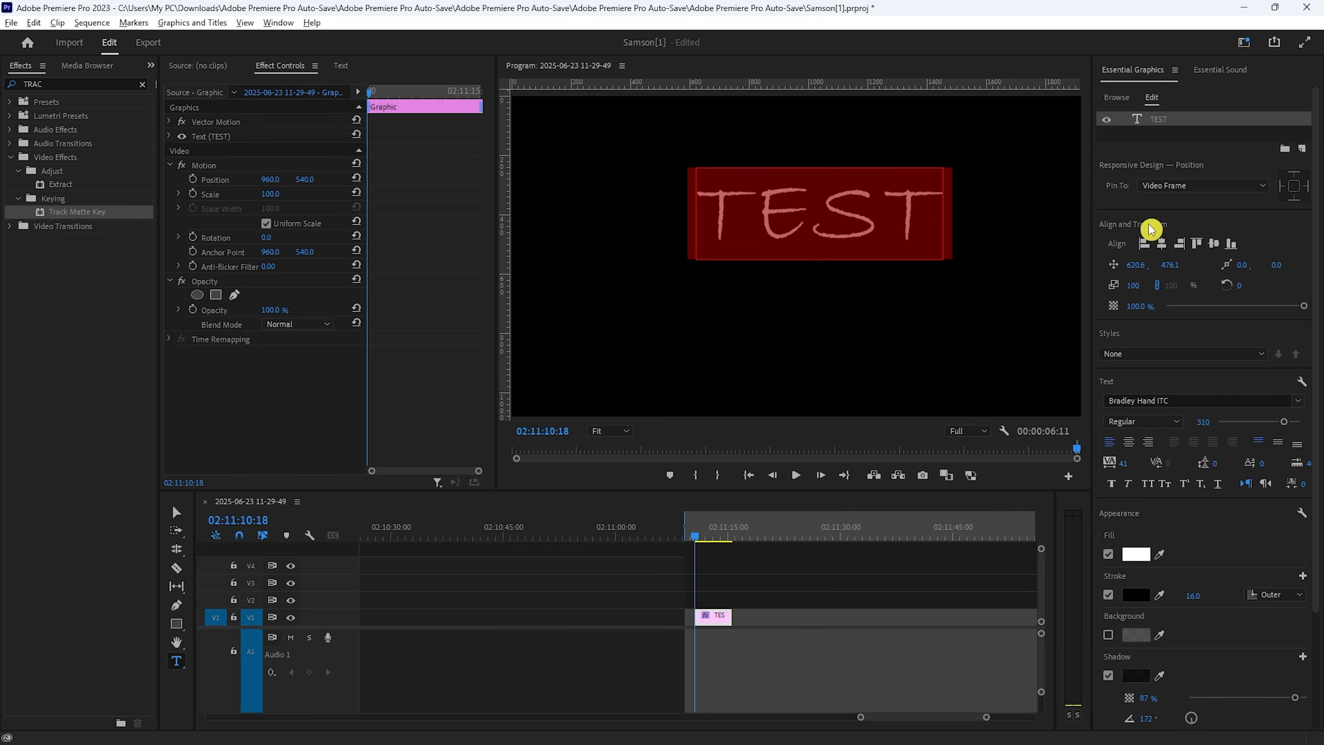
- Center the TEST title horizontally and vertically in the frame, then deselect it
left_click(1161, 244)
left_click(1214, 243)
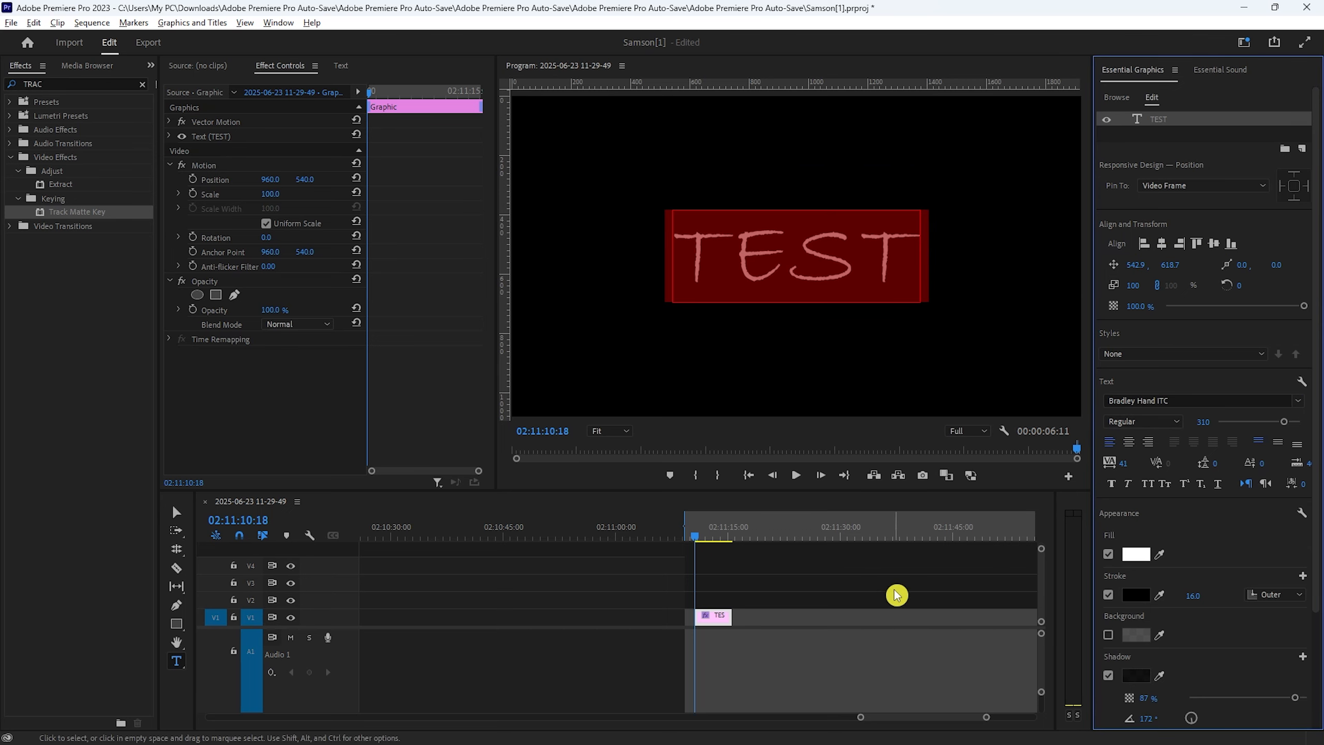
left_click(860, 568)
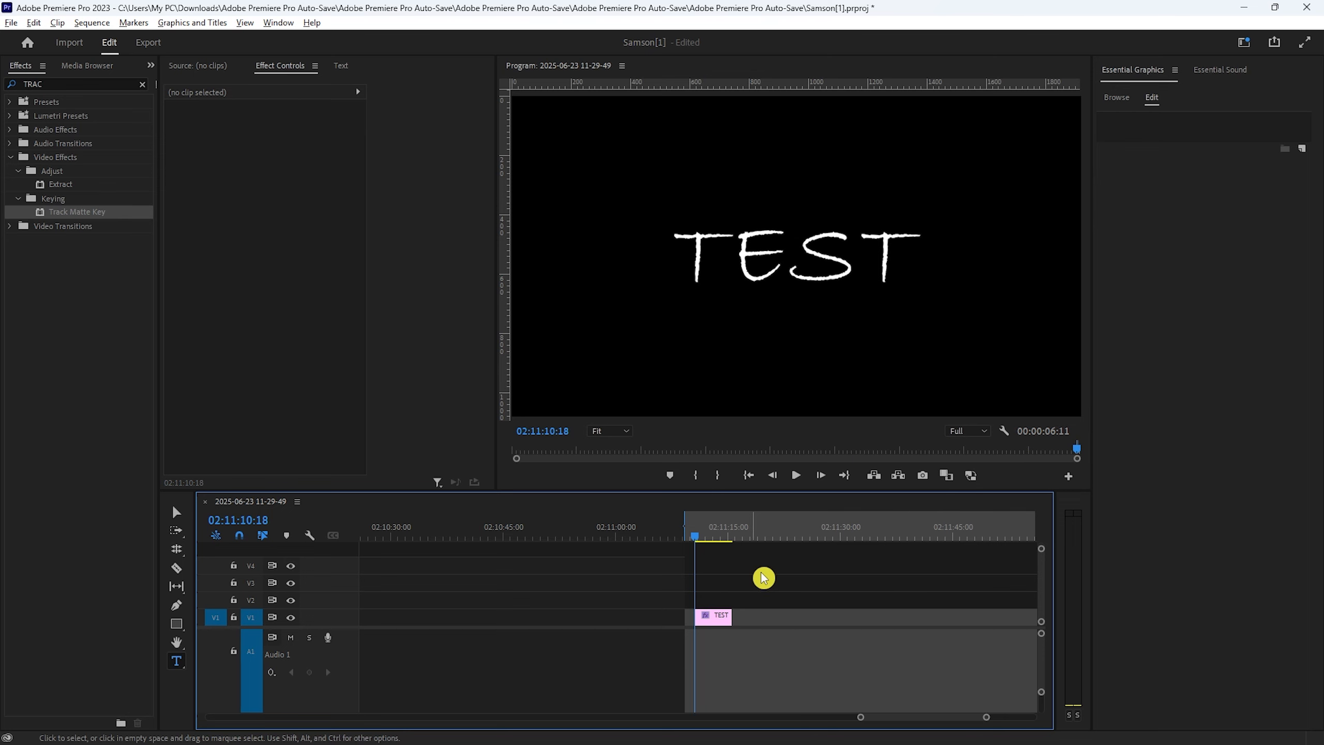
- Move the TEST clip to start at 02:11:09:07 and mark the out point at the clip's end, 02:11:14:07
key("equal")
key("equal")
key("equal")
key("equal")
left_click_drag(757, 624, 676, 623)
left_click_drag(913, 544, 944, 530)
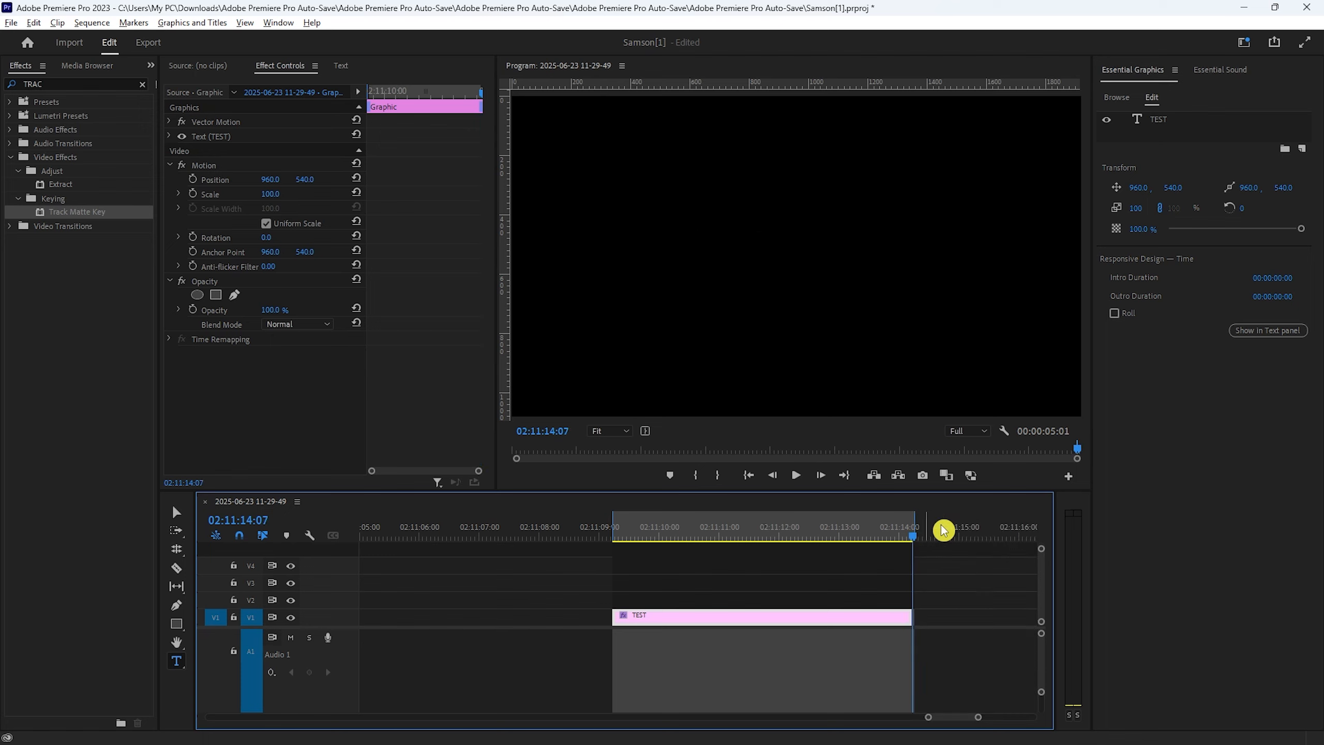
- Examine where the TEST clip ends on the timeline, then park the playhead inside the clip at 02:11:10:09
left_click(960, 570)
key("equal")
key("equal")
key("equal")
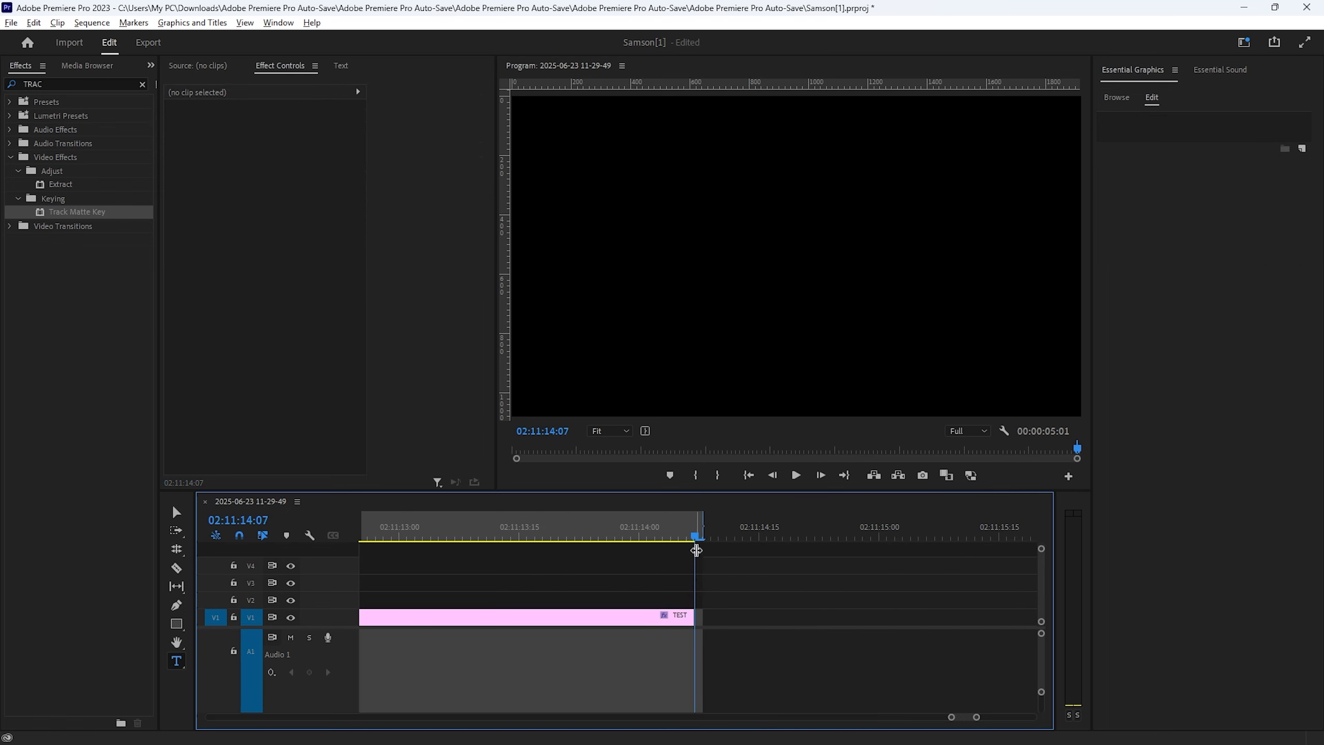
key("minus")
key("minus")
key("minus")
left_click_drag(617, 535, 582, 538)
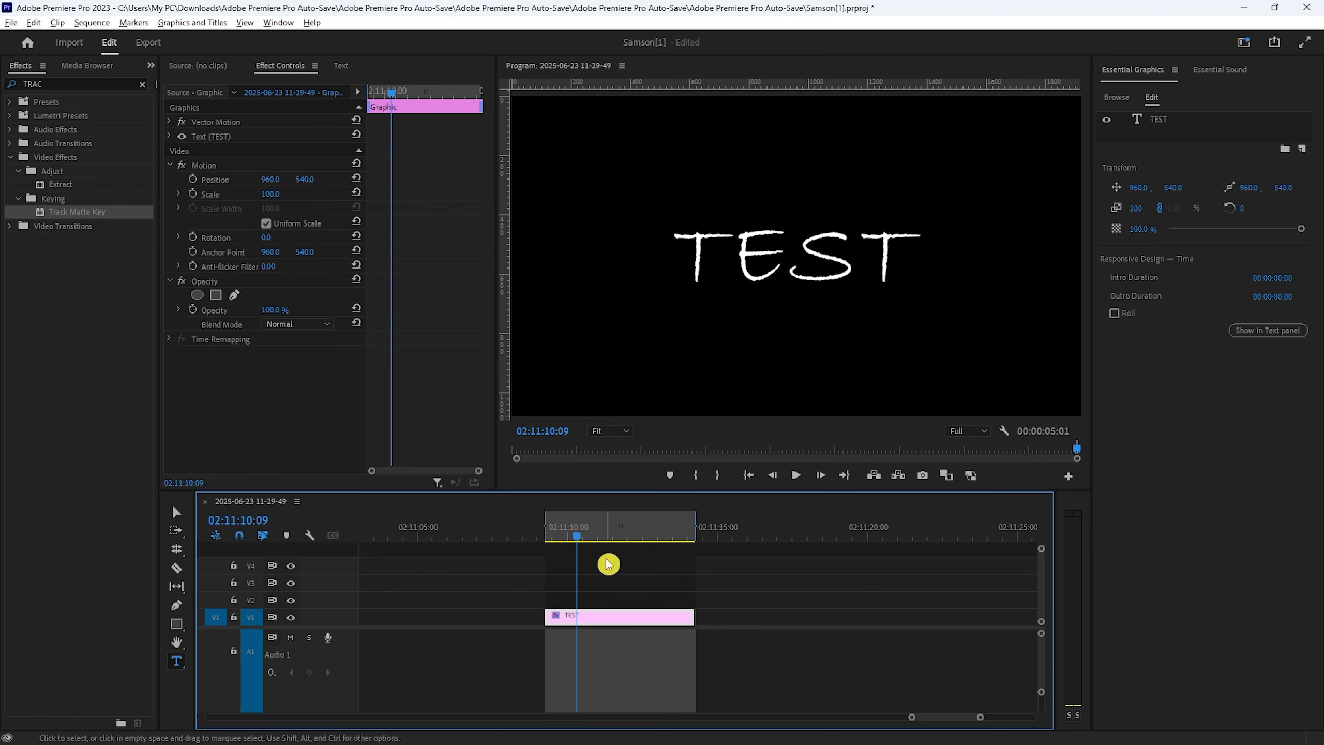
- Create a new Transparent Video item in the project at 1920 x 1080, 30.00 fps, with square pixels
left_click(151, 65)
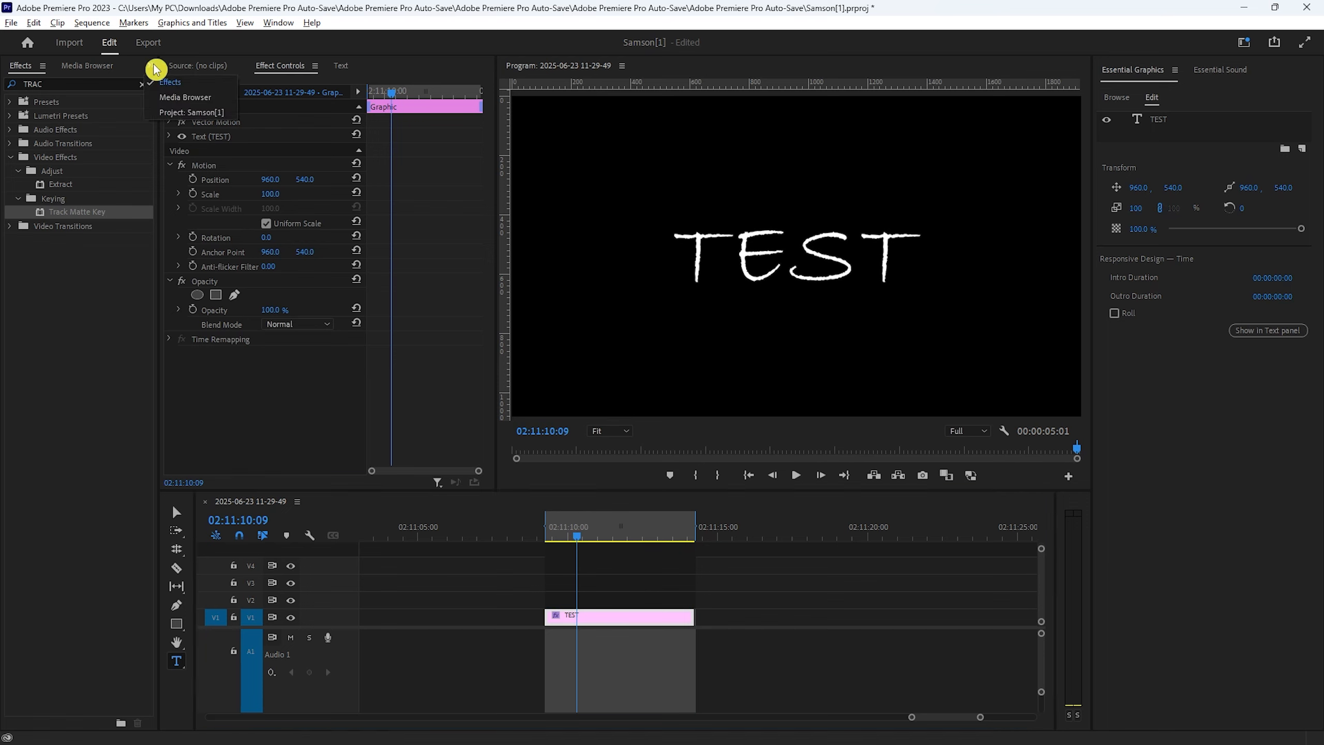
left_click(180, 112)
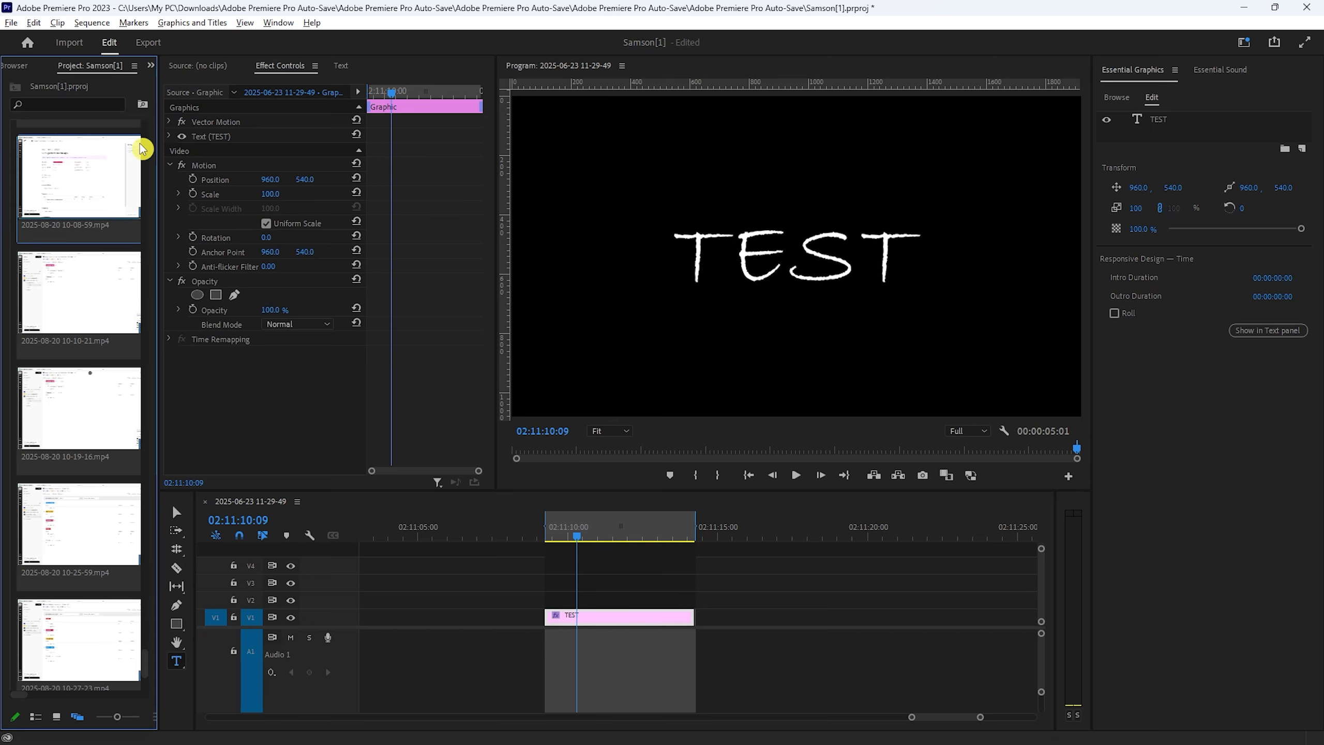
right_click(17, 145)
mouse_move(92, 201)
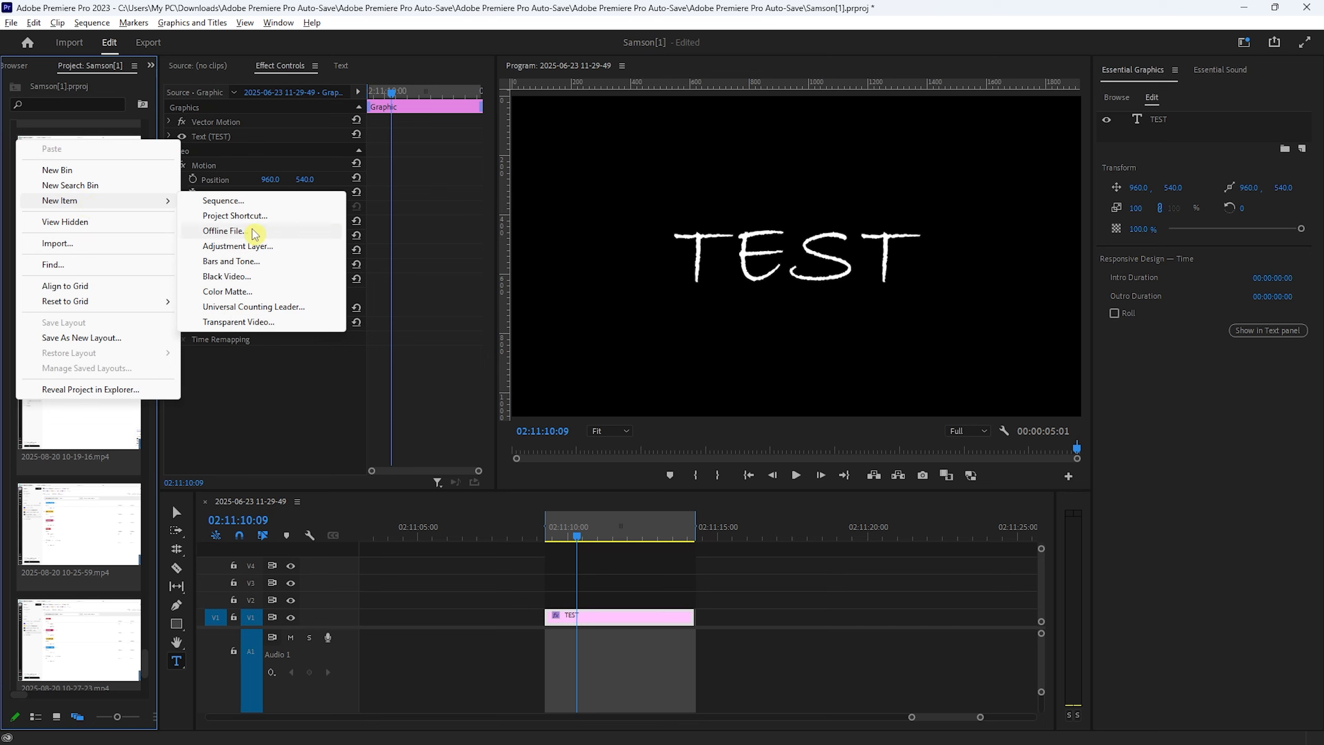
left_click(239, 323)
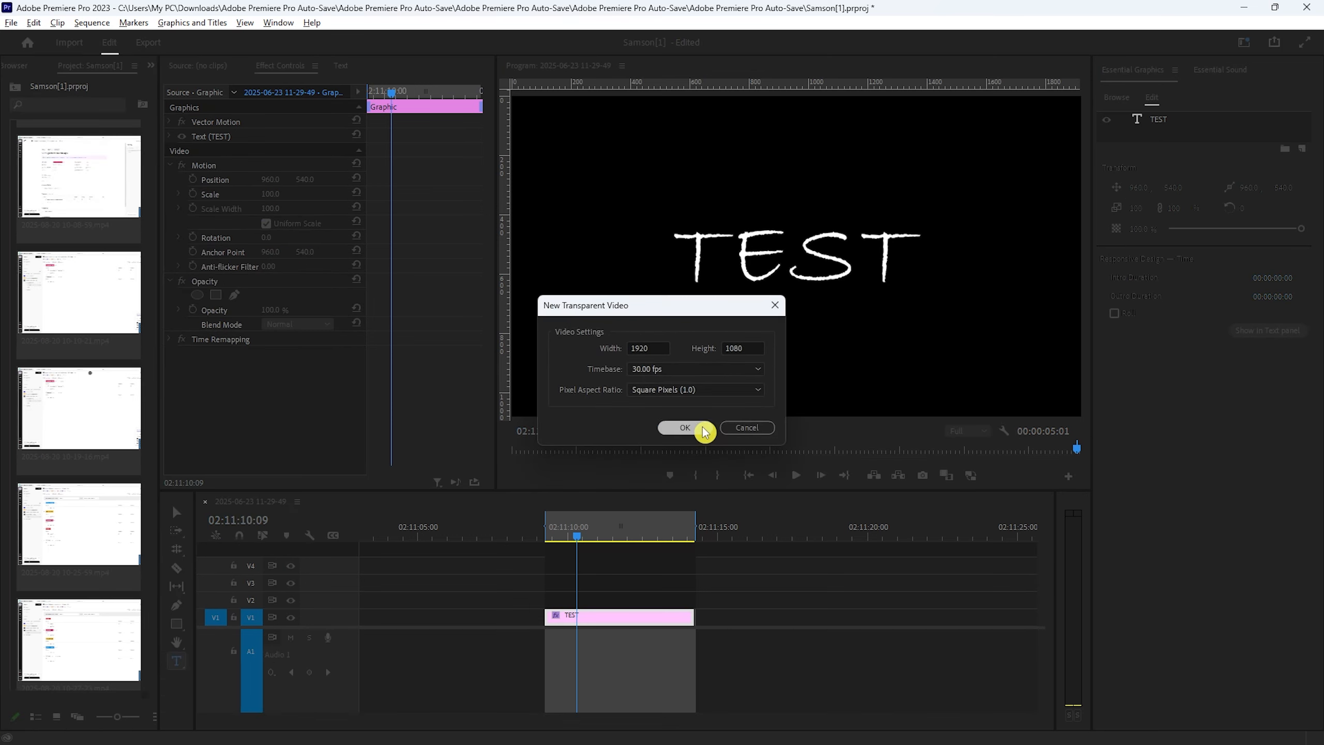
left_click(699, 428)
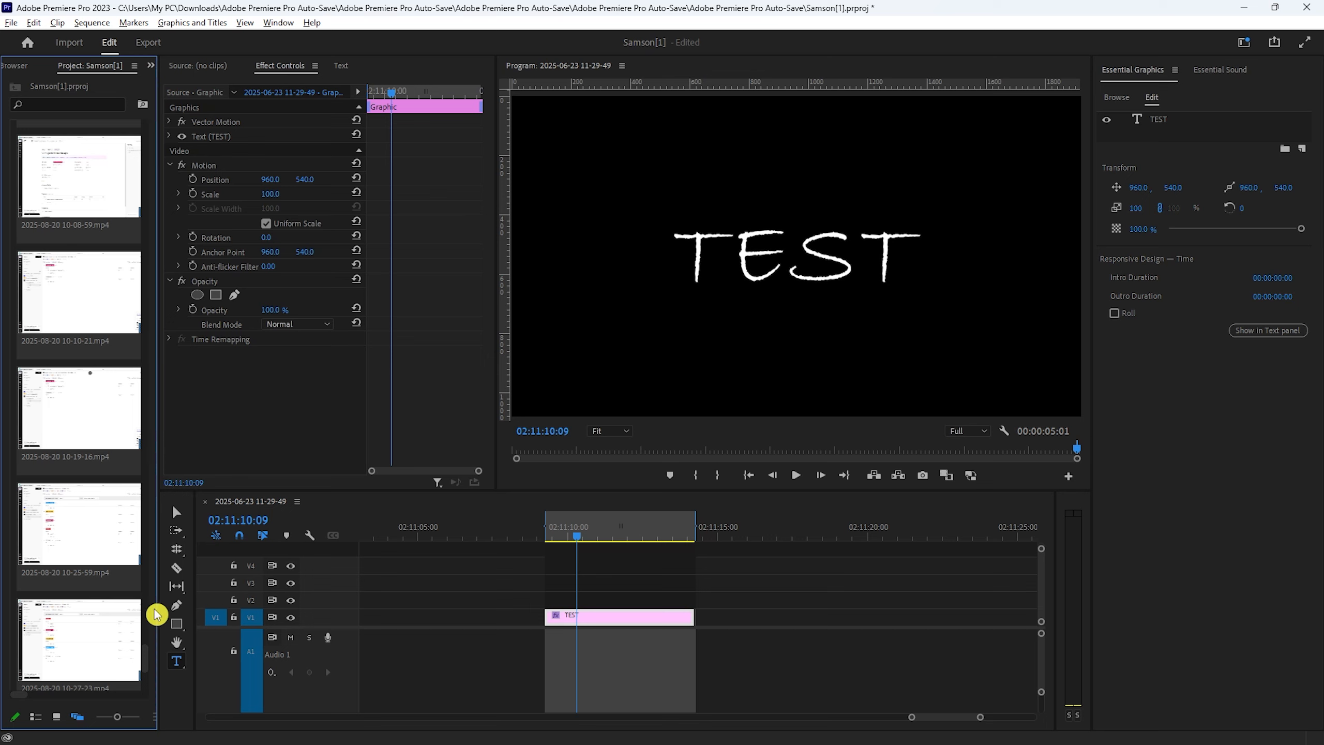
- Place the new Transparent Video on track V2 directly above the TEST clip
scroll(150, 610, "up", 5)
scroll(148, 611, "down", 5)
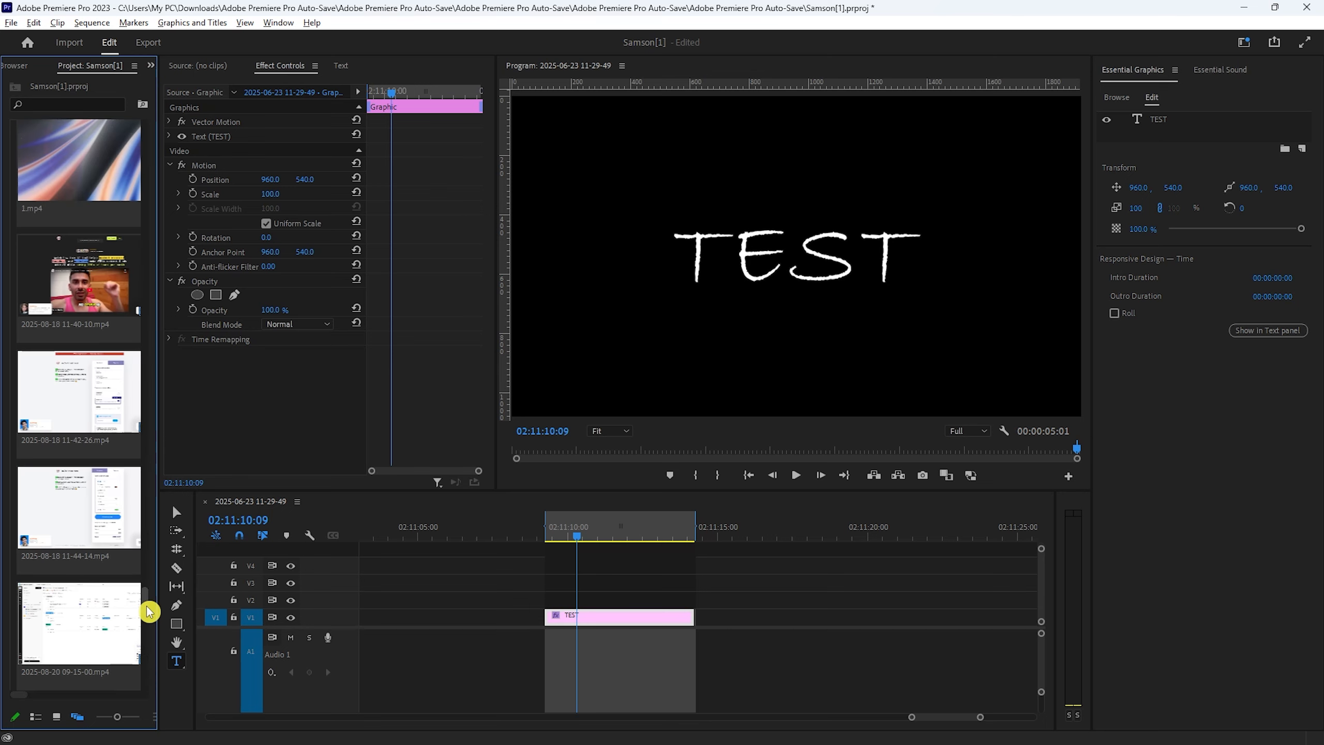
left_click_drag(65, 645, 543, 605)
left_click(767, 592)
- Examine how the ends of the Transparent Video and TEST clips line up, then park the playhead at 02:11:09:27
key("=")
key("=")
key("-")
left_click(922, 536)
key("=")
key("=")
key("=")
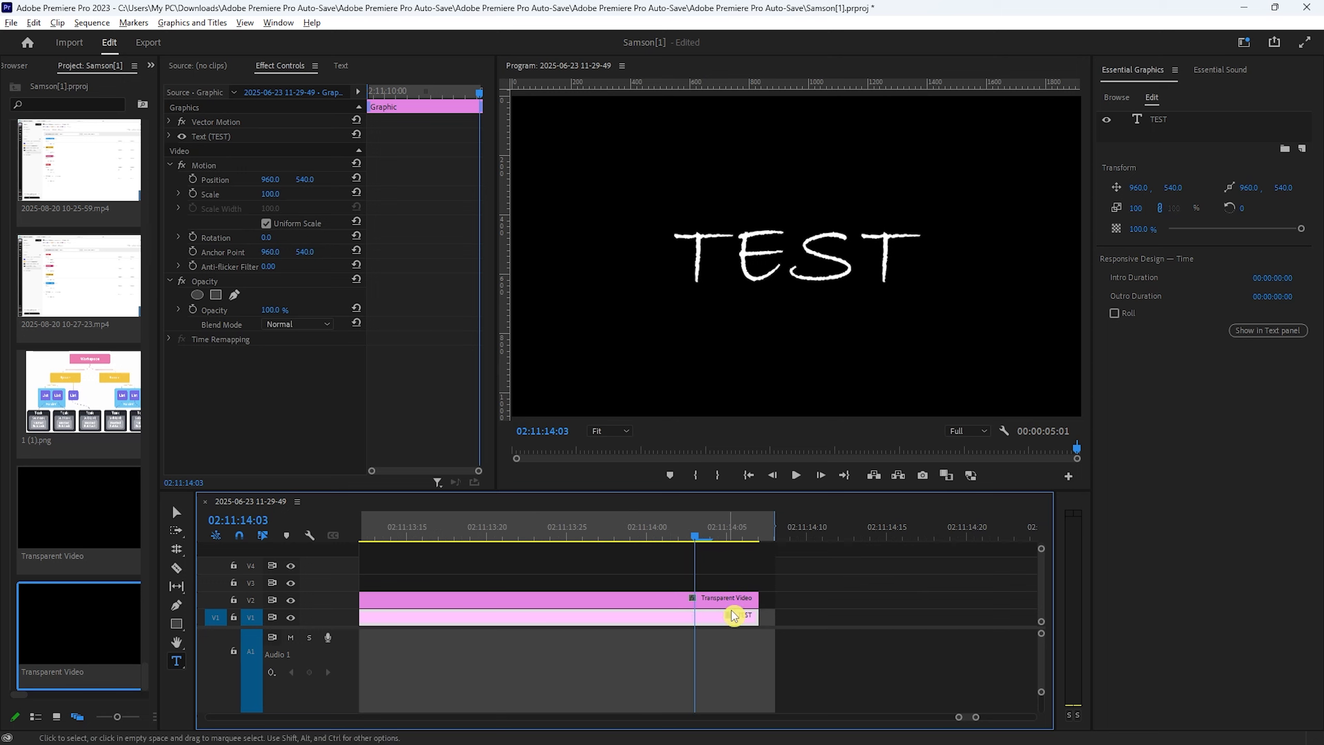
key("-")
key("-")
key("-")
key("-")
key("-")
left_click(633, 535)
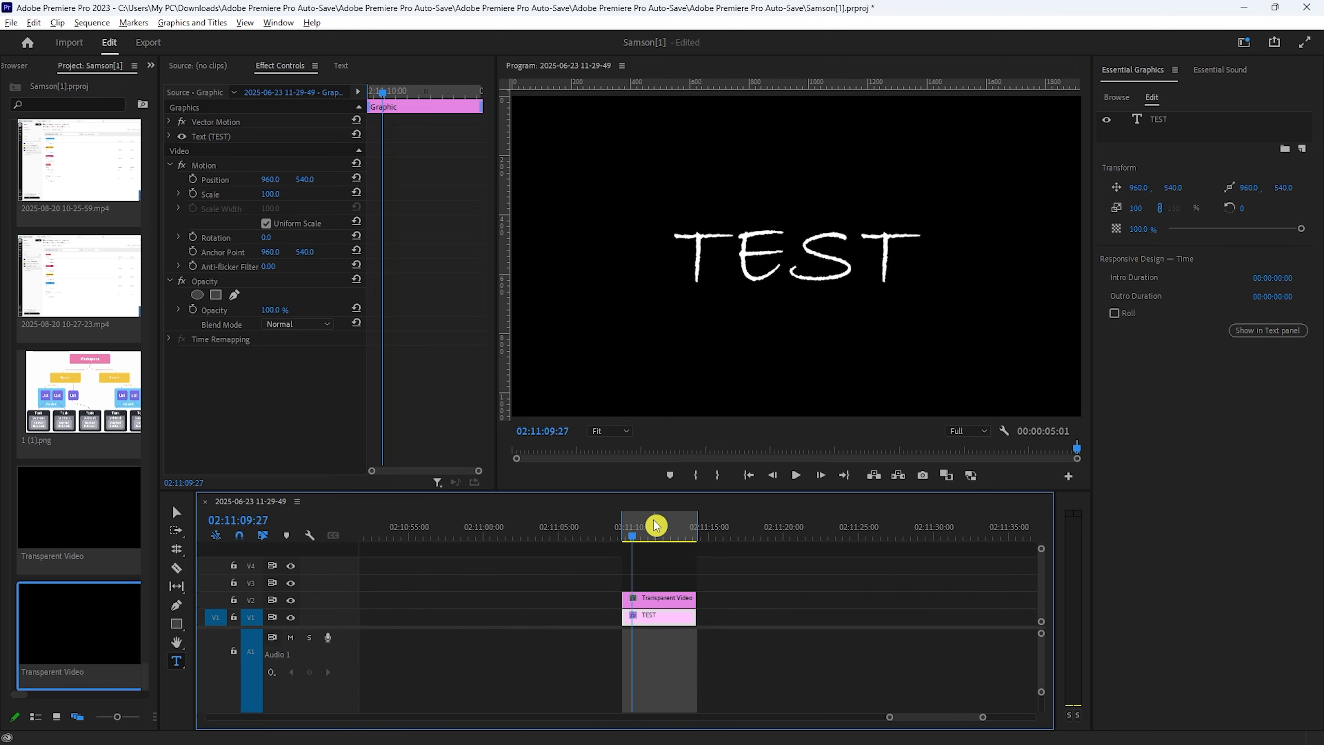
- Search the effects for WRITE and apply the Write-on effect to the Transparent Video clip
left_click(151, 66)
left_click(159, 82)
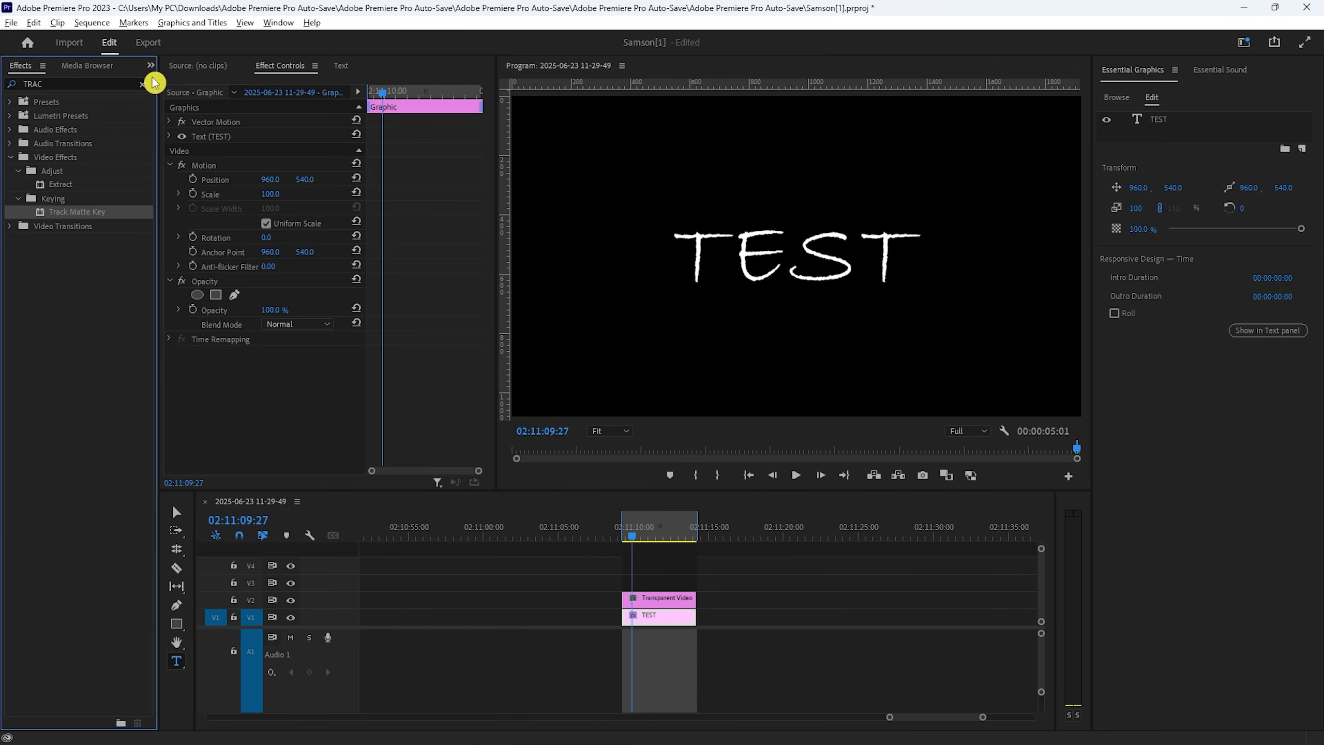
left_click(98, 82)
type("WRITE")
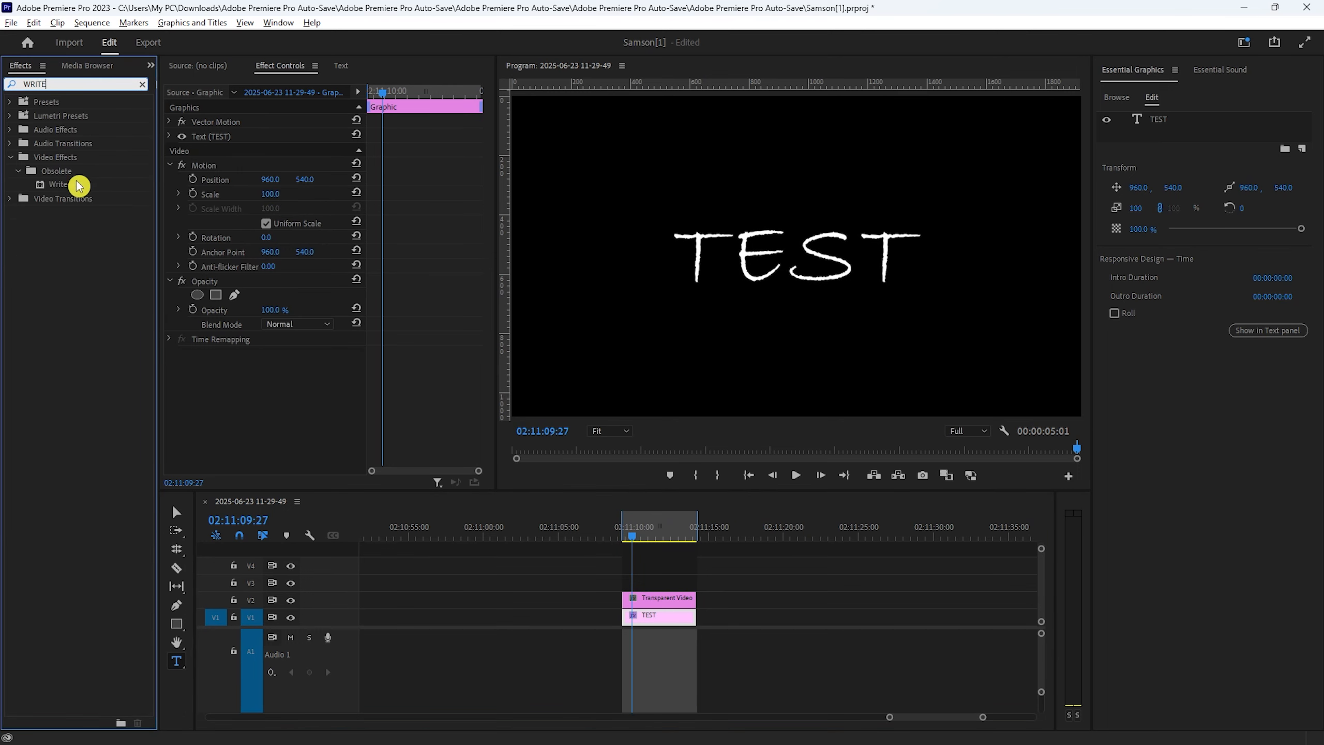
left_click_drag(79, 184, 663, 606)
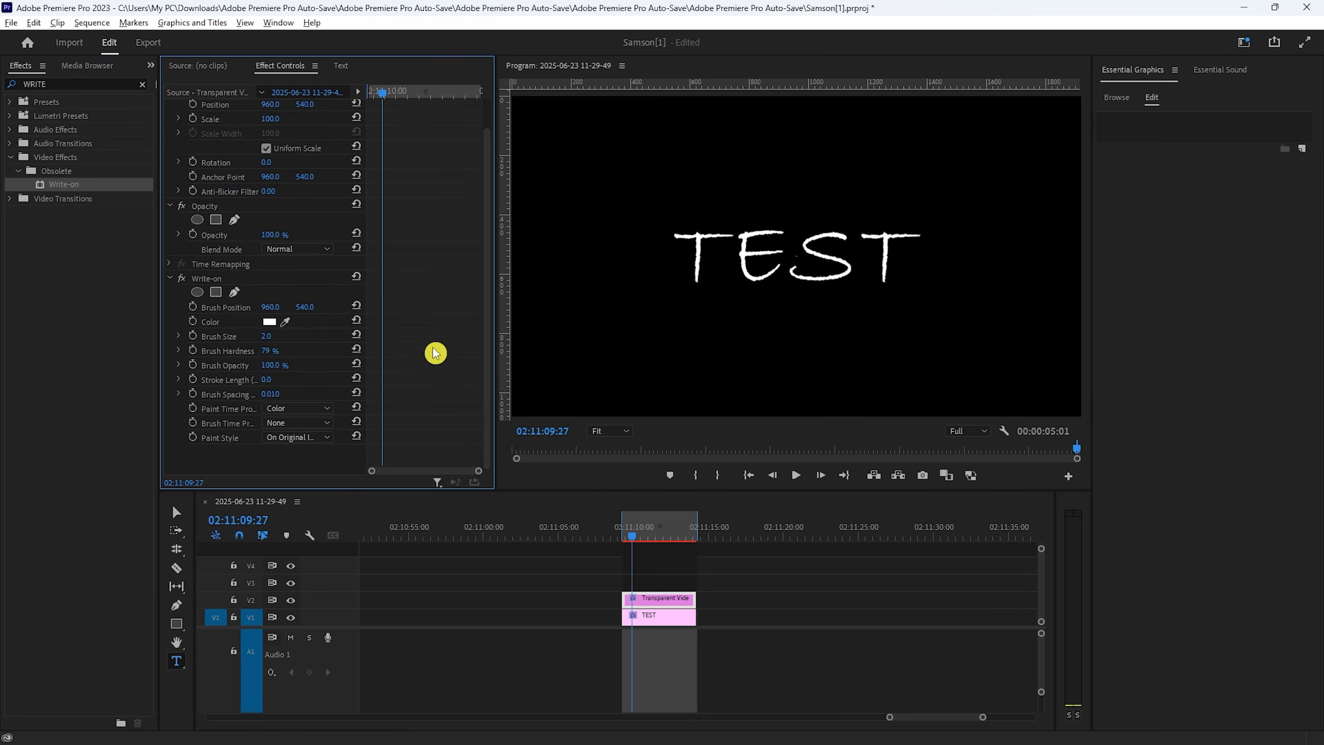
- Move the playhead to the start of the two clips at 02:11:09:07 and magnify the timeline to single frames
left_click(620, 541)
left_click_drag(621, 541, 726, 538)
key("equal")
key("equal")
key("equal")
key("equal")
key("equal")
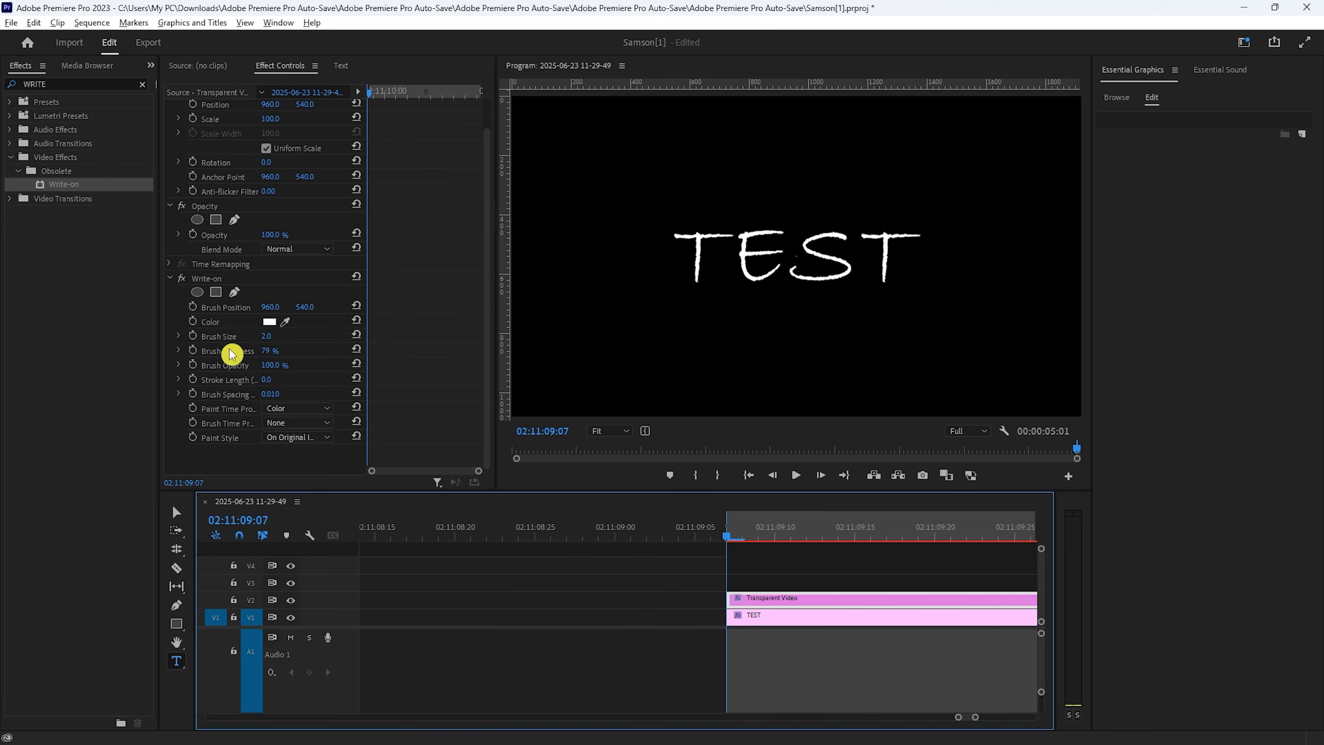
- Set the Write-on brush color to red and the brush size to 25
left_click(269, 321)
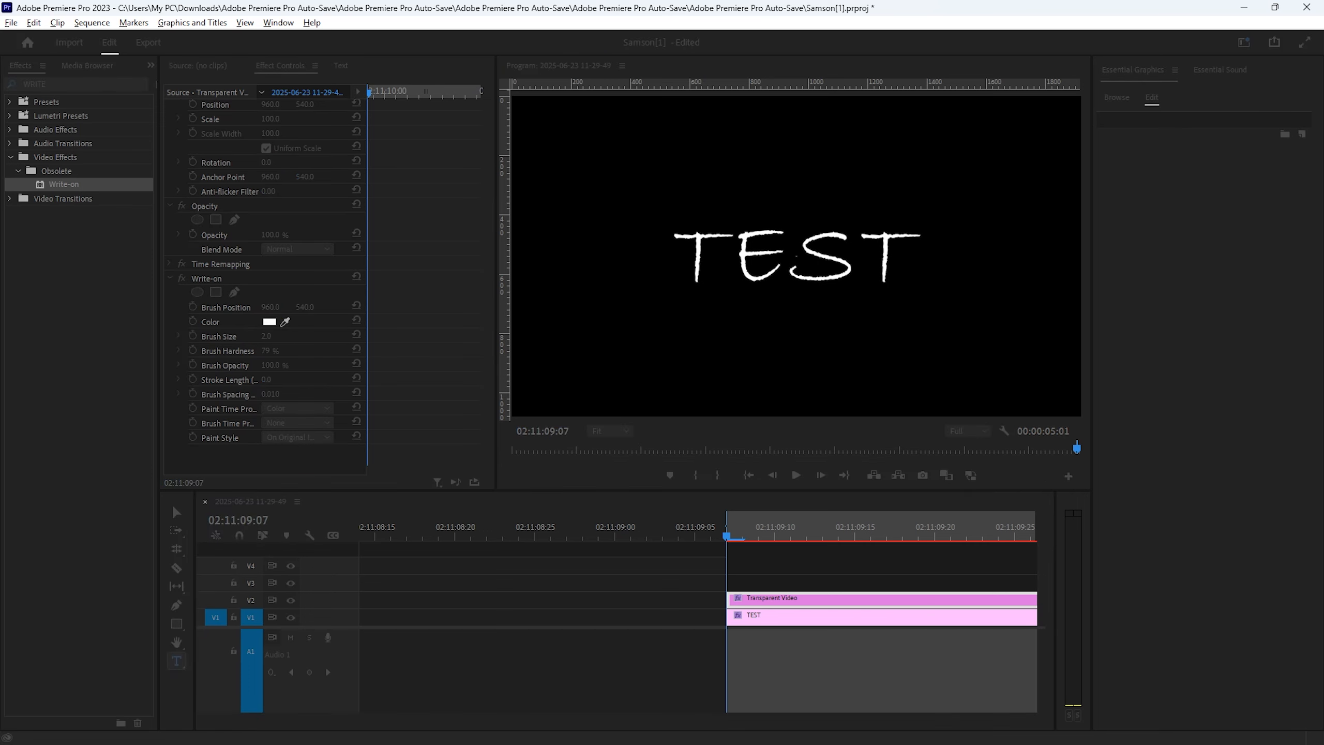
key("Return")
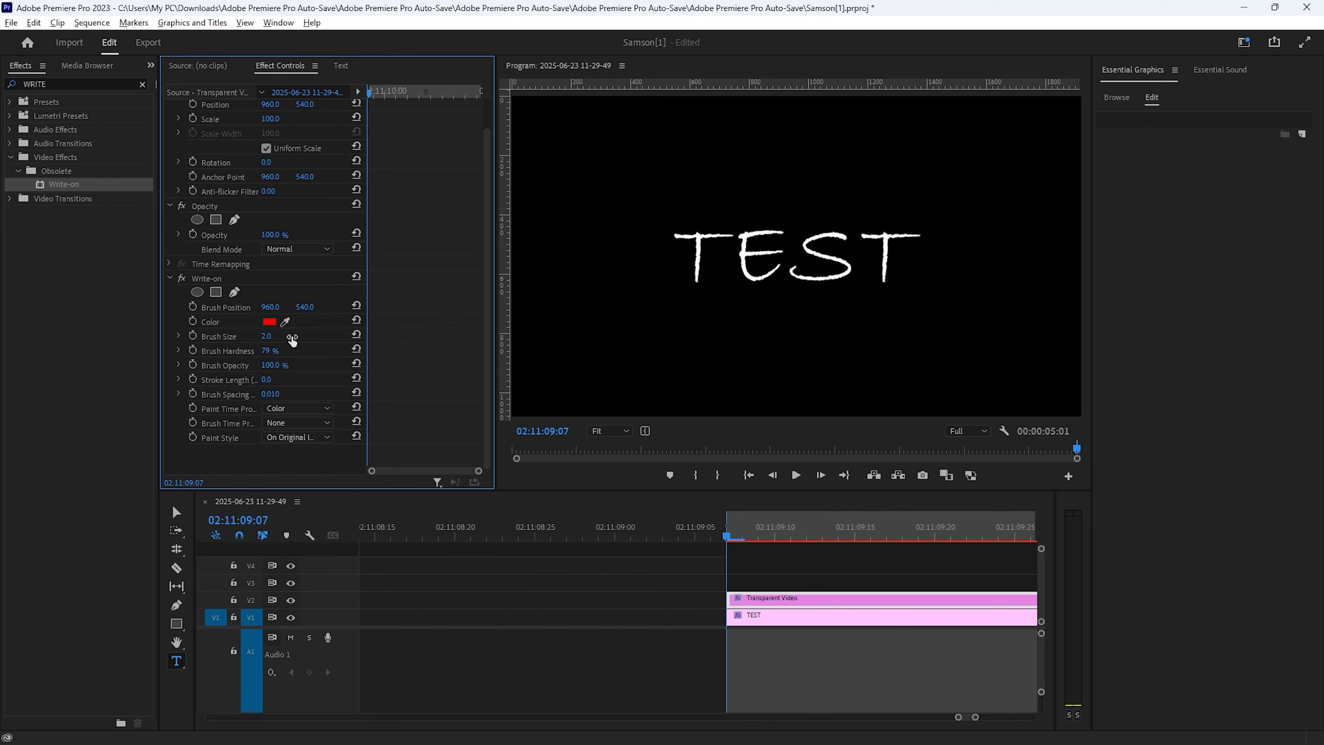
mouse_move(270, 340)
left_mouse_down()
mouse_move(295, 340)
mouse_move(273, 340)
mouse_move(285, 335)
left_mouse_up()
left_click(803, 241)
- Set the Write-on stroke length to 5 seconds and the brush spacing to 0.001 seconds
left_click_drag(159, 354, 70, 353)
left_click(206, 379)
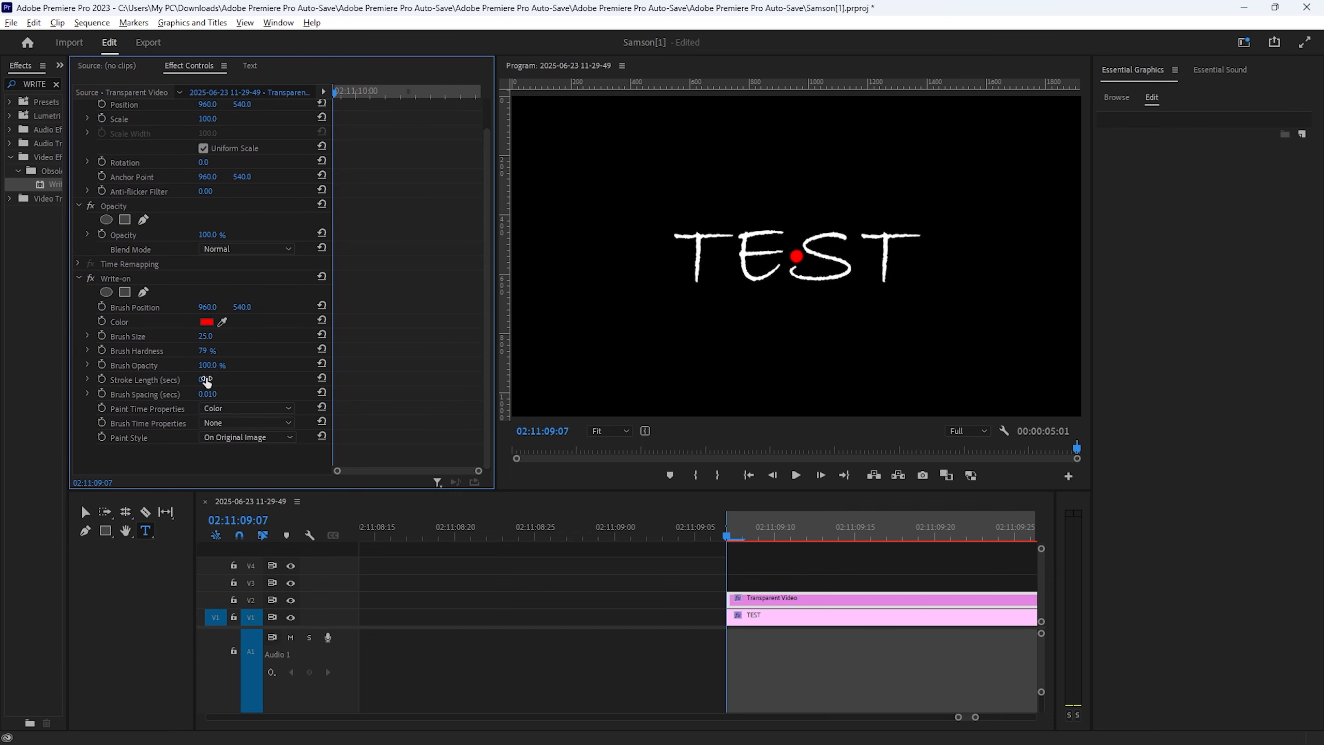
type("5")
left_click(218, 395)
type("0.001")
key("Return")
- Start keyframing the brush position at 02:11:09:07 and place the brush at the first T's crossbar start, 542, 470
left_click(102, 308)
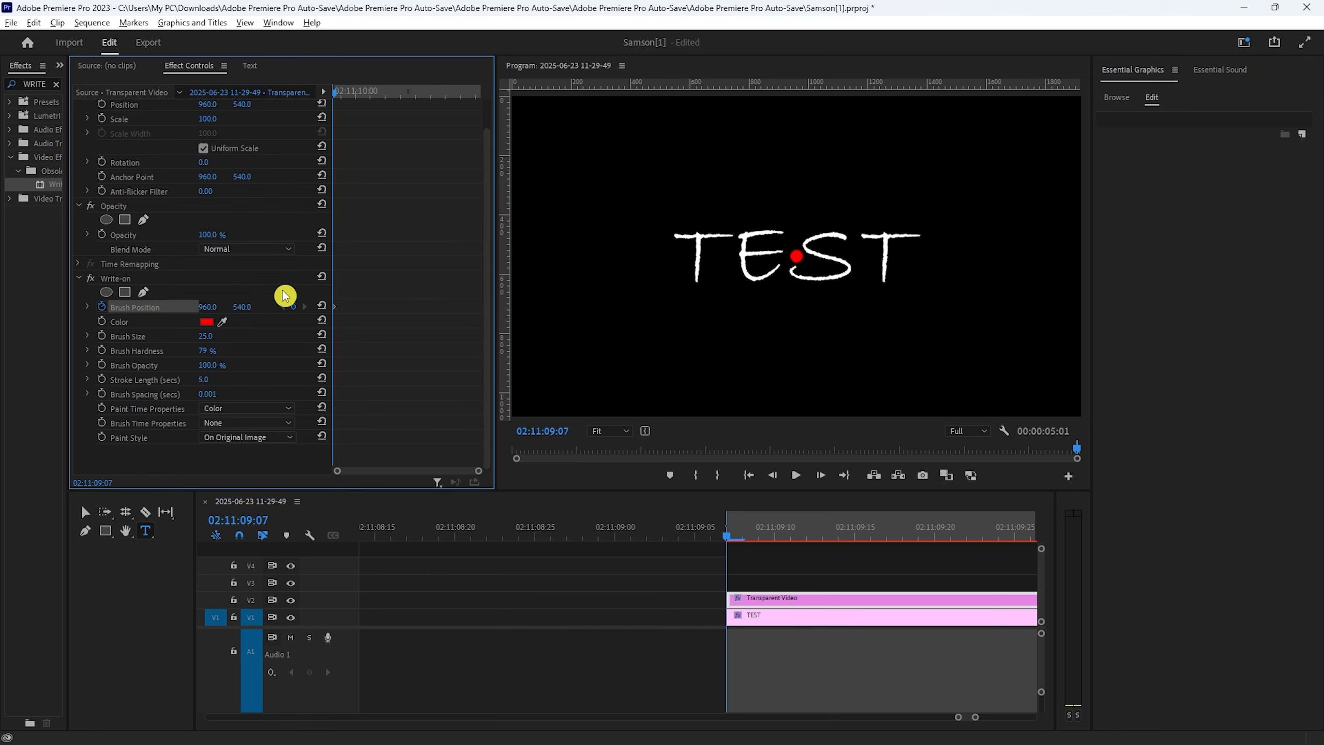
left_click_drag(207, 307, 117, 307)
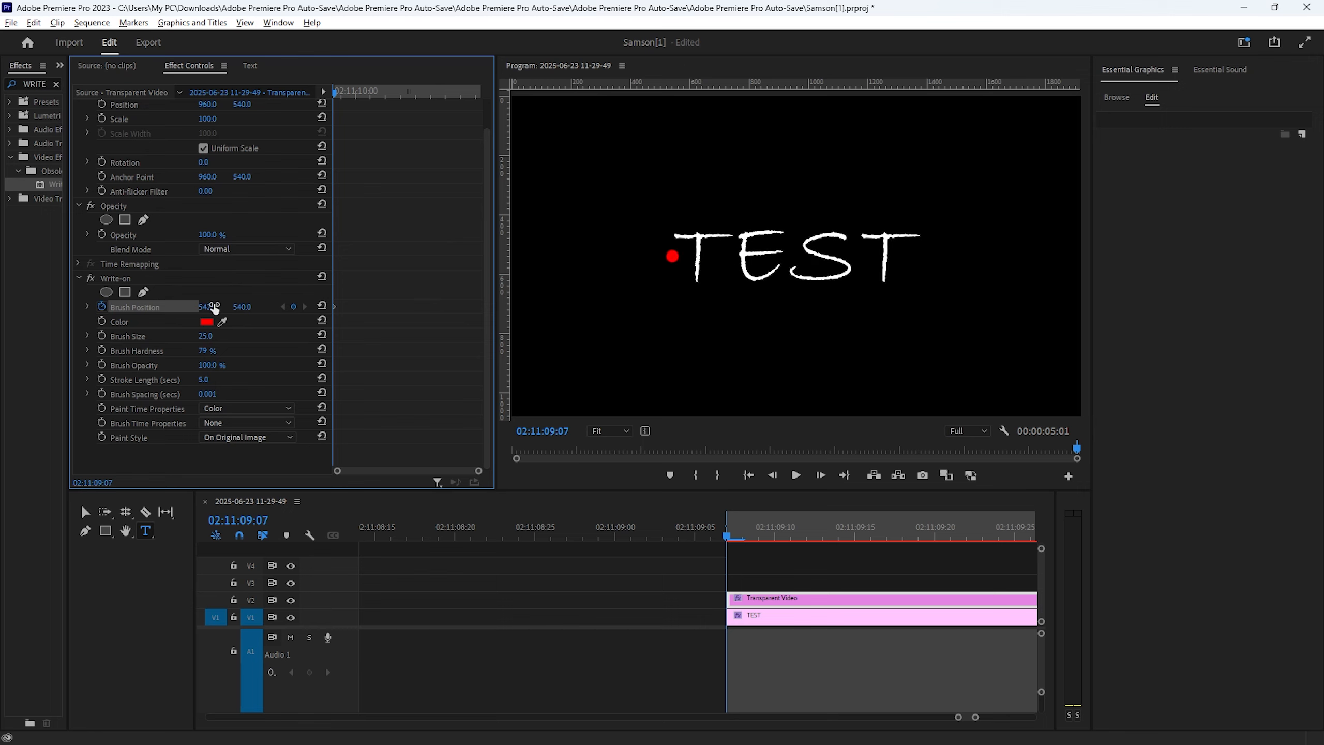
left_click_drag(248, 310, 272, 310)
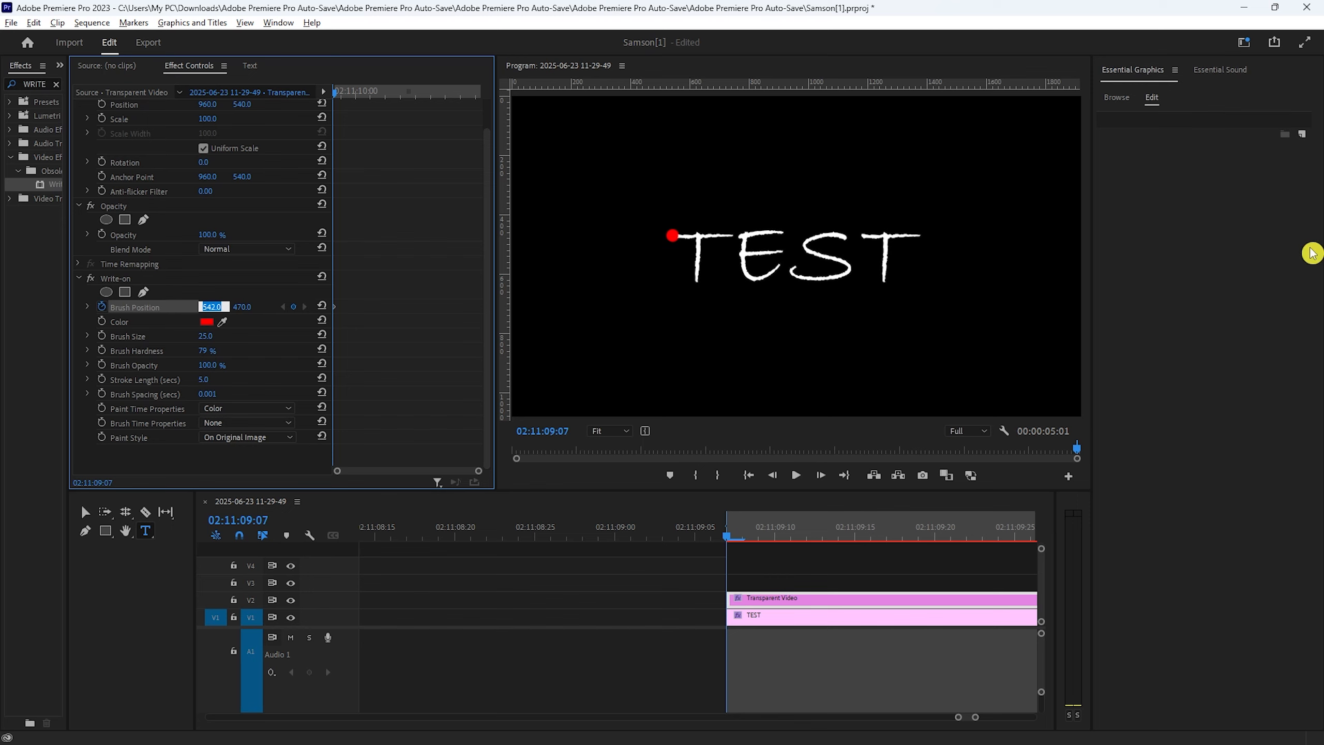
- Trace the first T frame by frame with the Write-on brush, across its crossbar and down its stem to about 623, 613
left_click(610, 435)
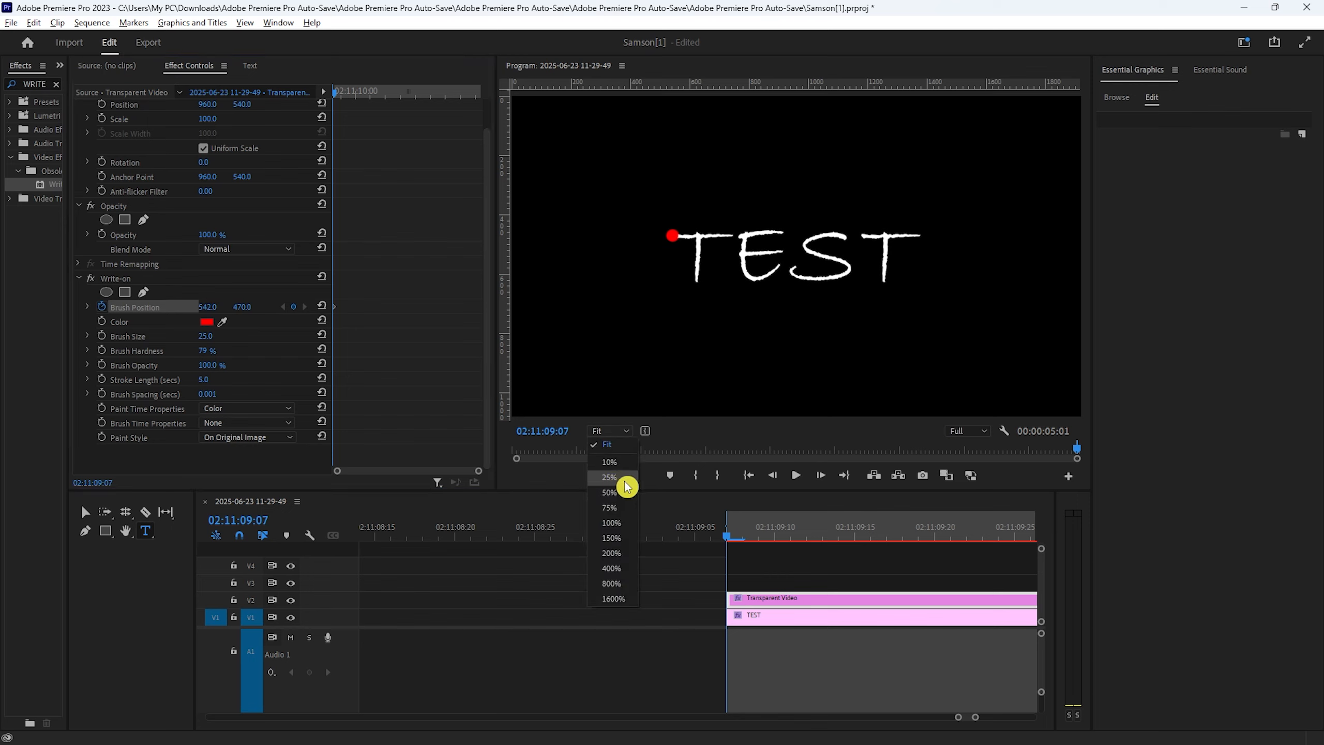
left_click(624, 524)
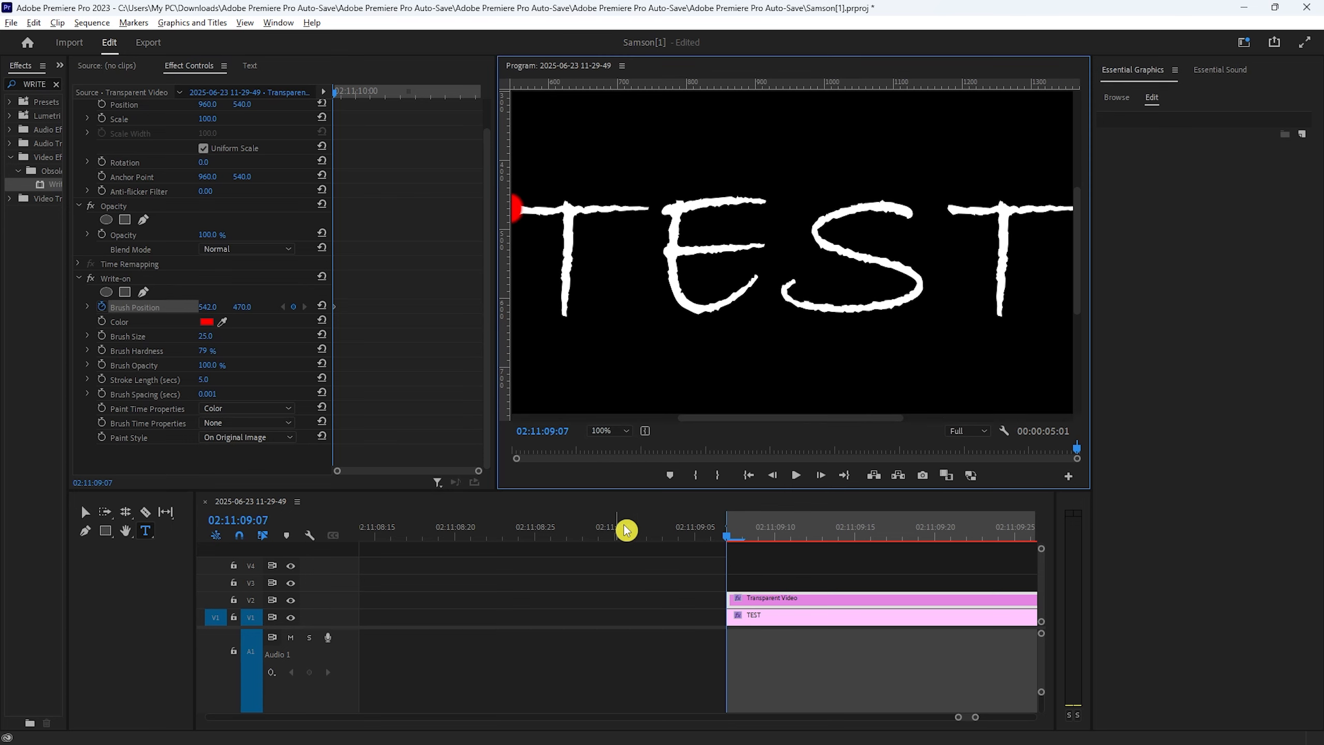
left_click_drag(836, 427, 820, 428)
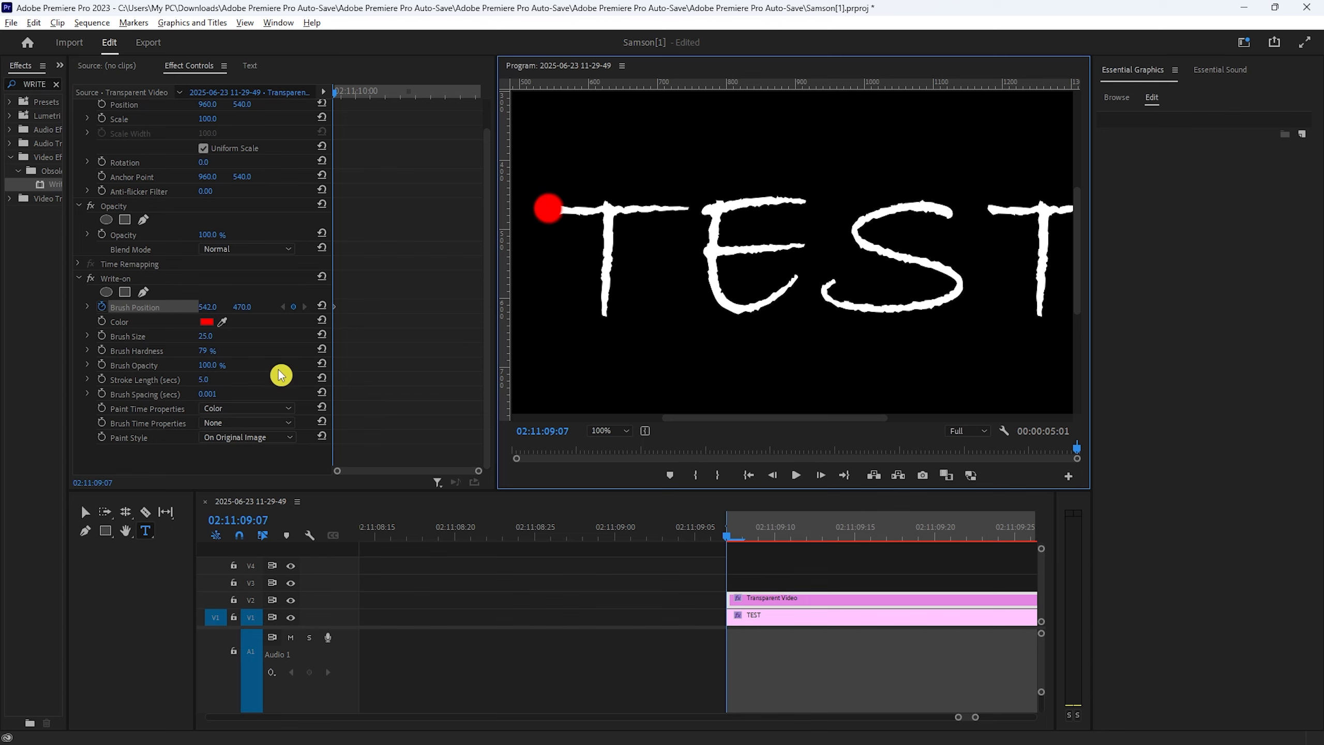
left_click(139, 283)
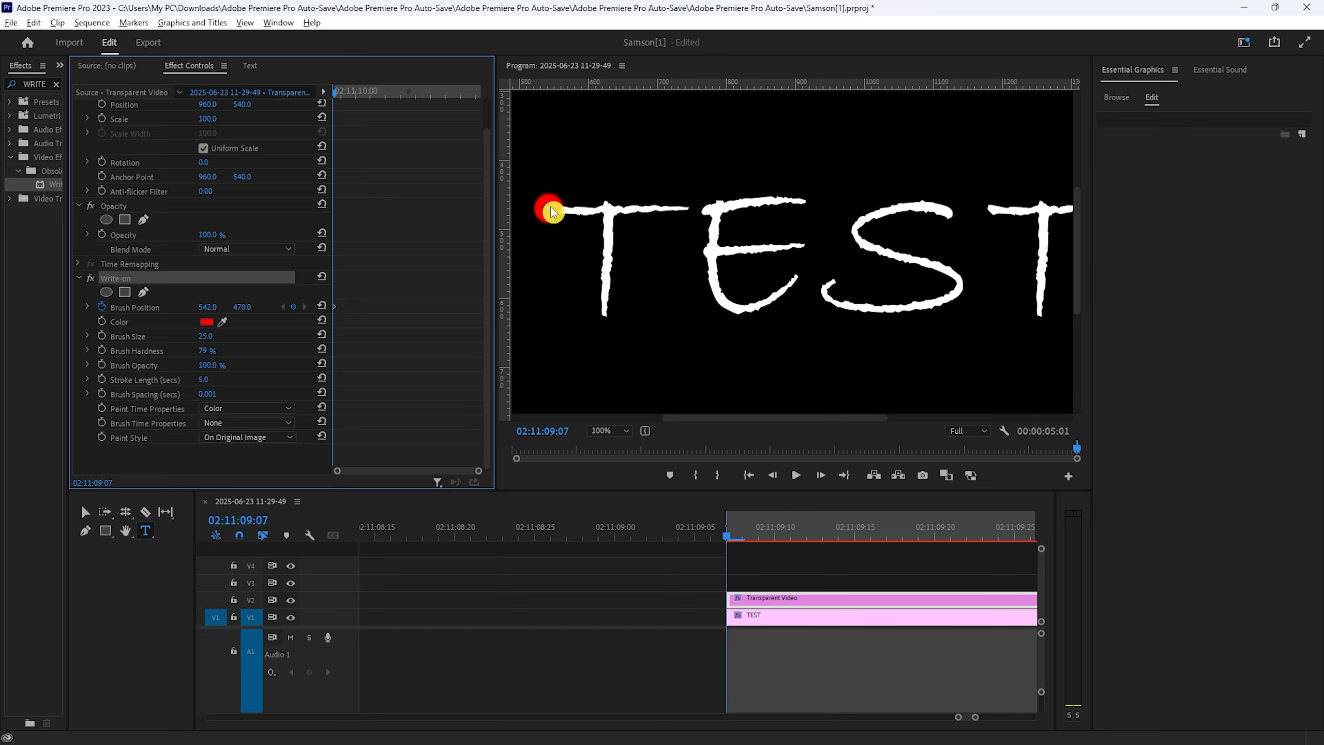
key("Right")
left_click_drag(553, 213, 685, 212)
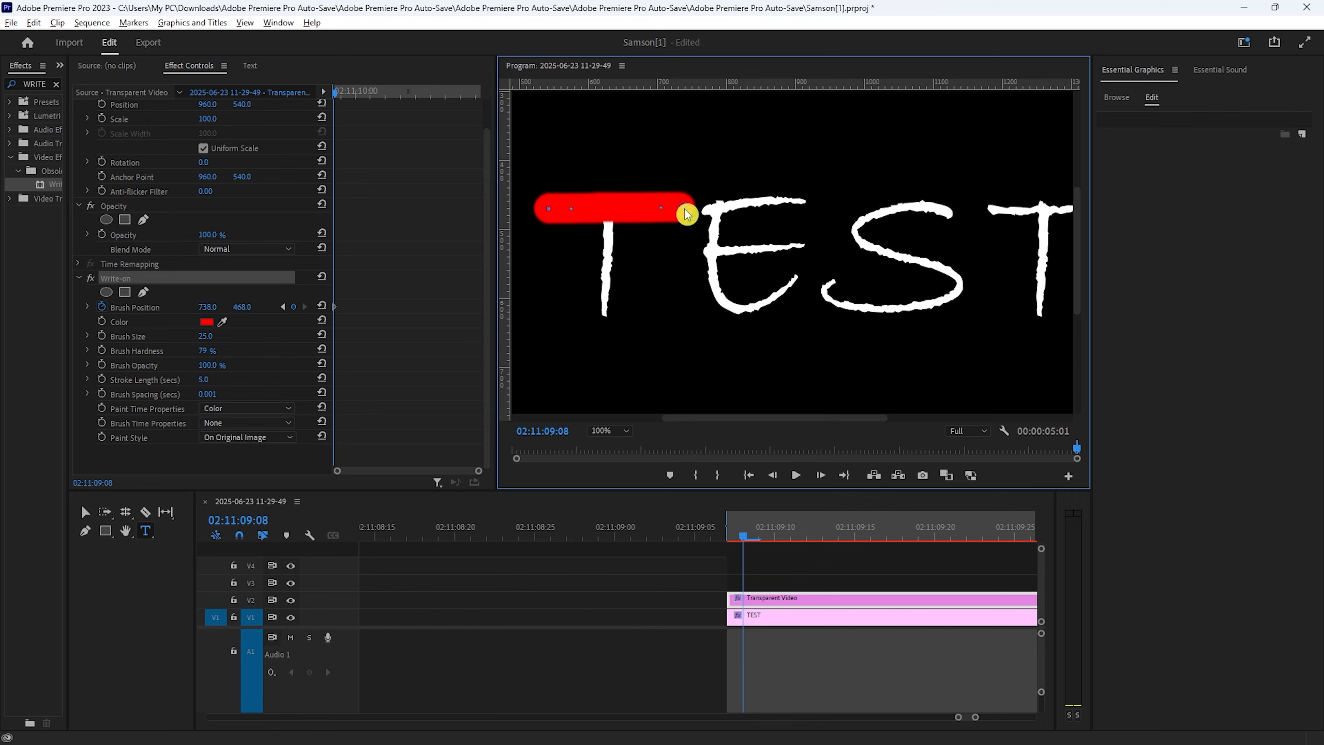
key("Right")
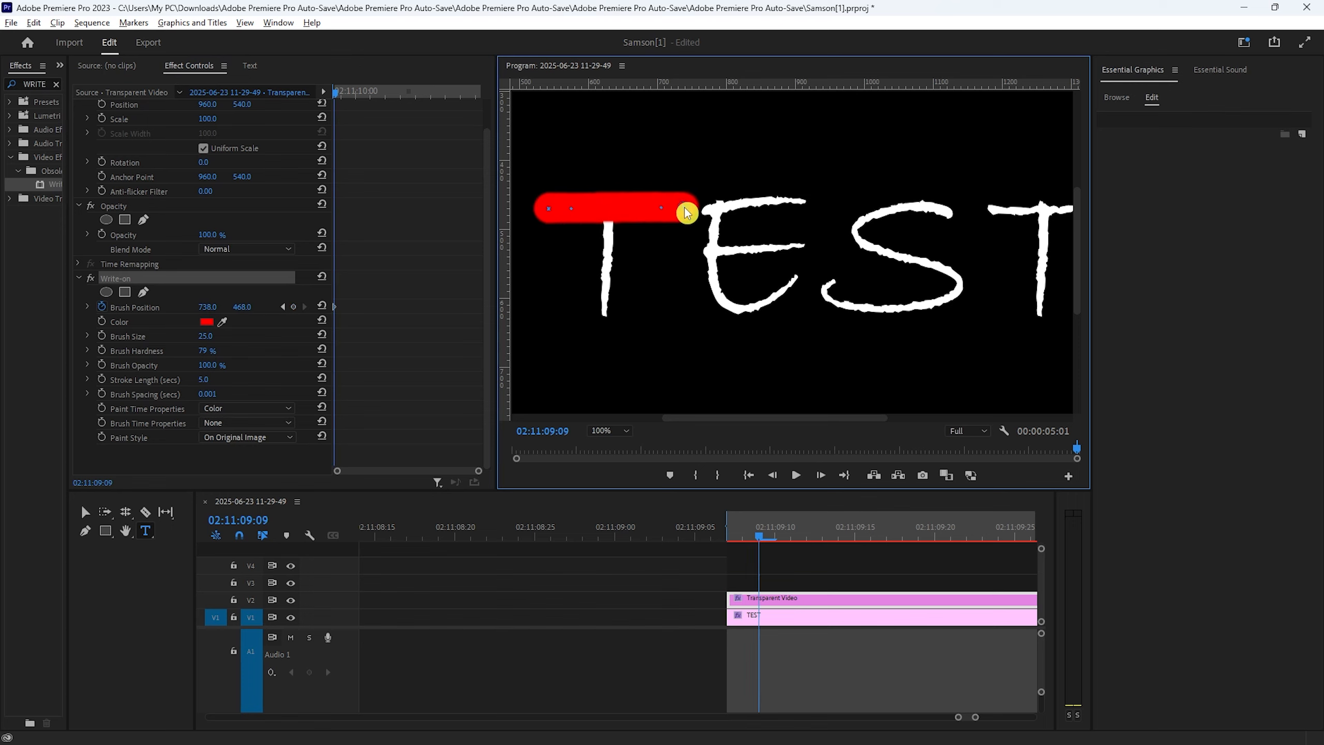
mouse_move(686, 213)
left_mouse_down()
mouse_move(609, 213)
mouse_move(607, 312)
left_mouse_up()
key("Right")
key("Right")
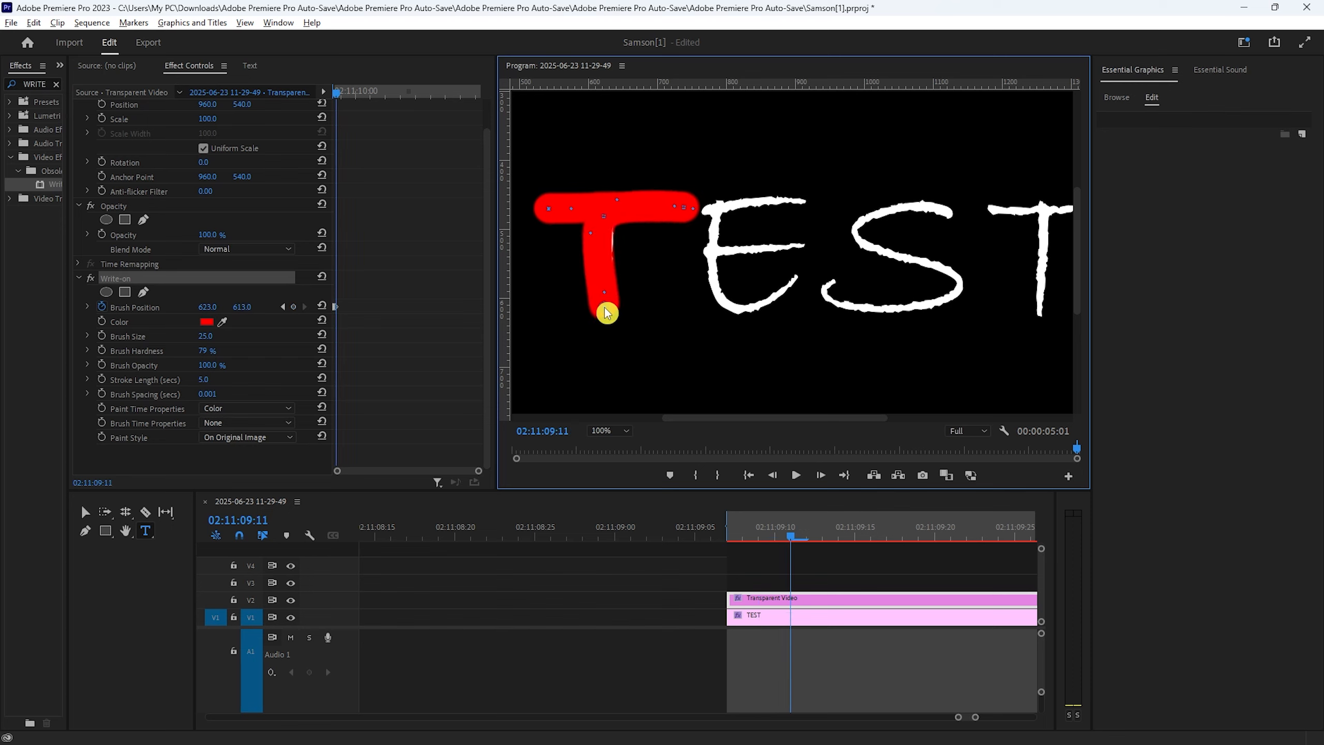
- Refine the first T's stem path and carry the brush to the E's upper start, reaching 782, 471 at 02:11:09:12
left_click_drag(613, 215, 605, 217)
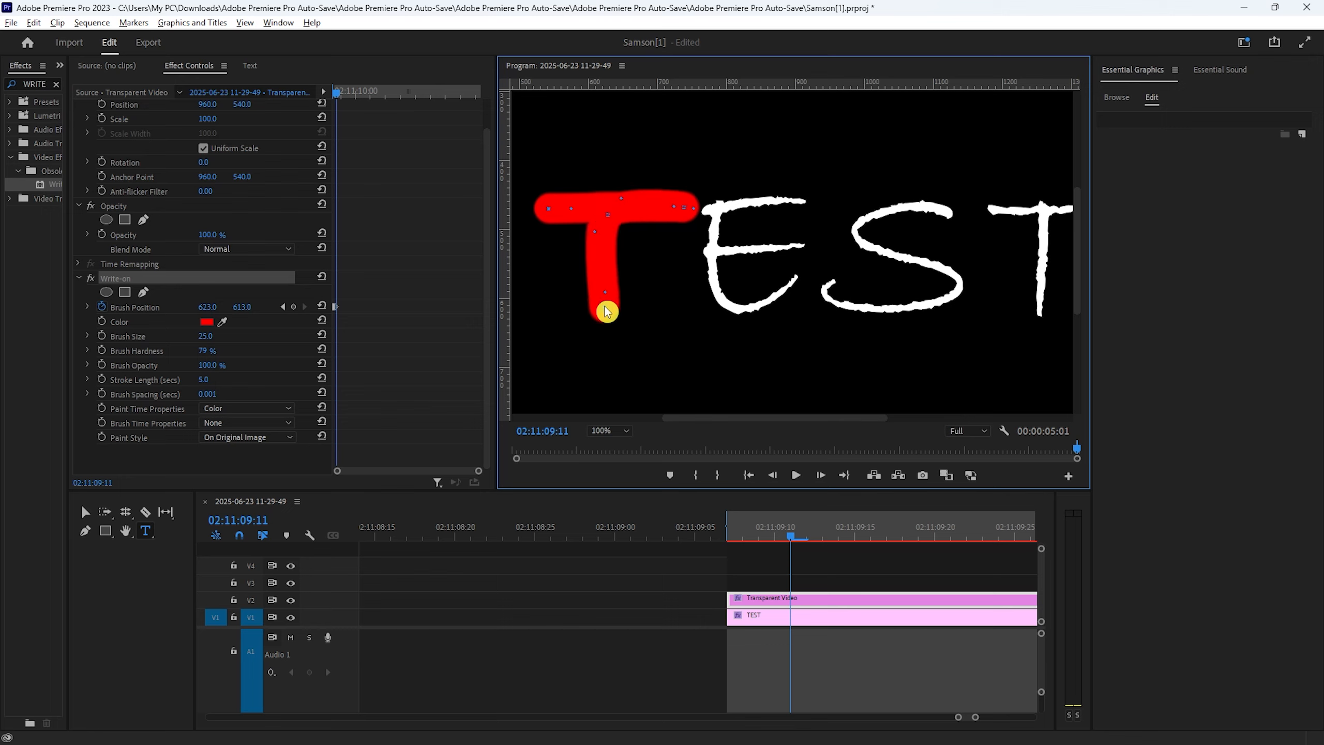
left_click_drag(607, 311, 710, 218)
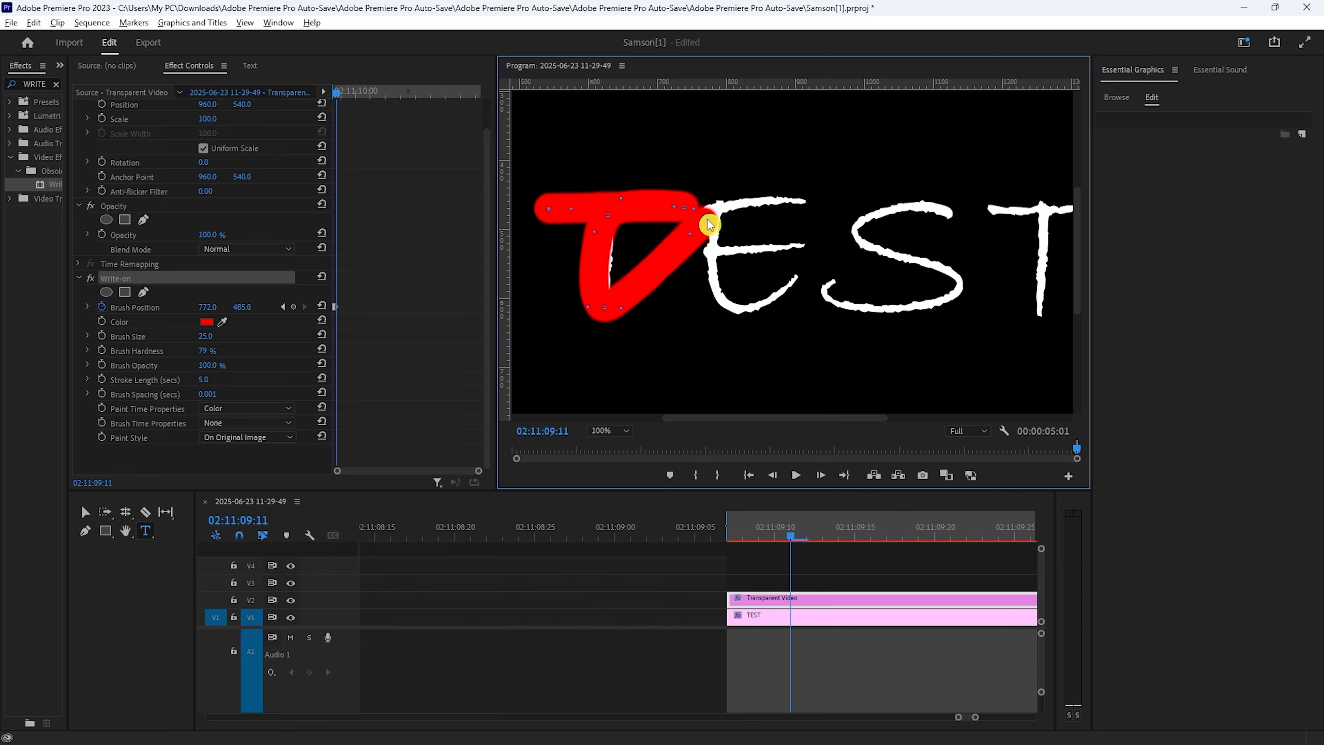
mouse_move(663, 269)
left_mouse_down()
mouse_move(606, 296)
mouse_move(607, 316)
mouse_move(715, 213)
left_mouse_up()
key("Right")
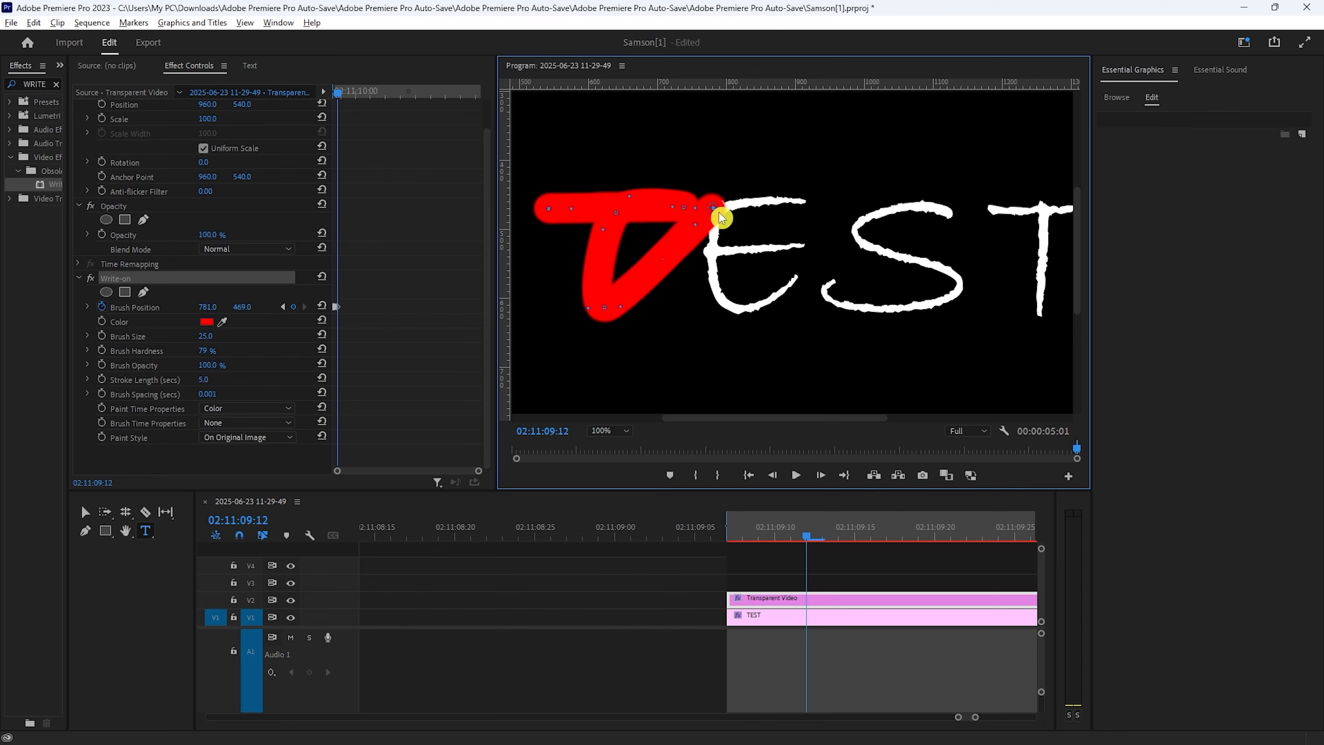
mouse_move(713, 214)
left_mouse_down()
mouse_move(751, 201)
mouse_move(719, 197)
mouse_move(714, 209)
left_mouse_up()
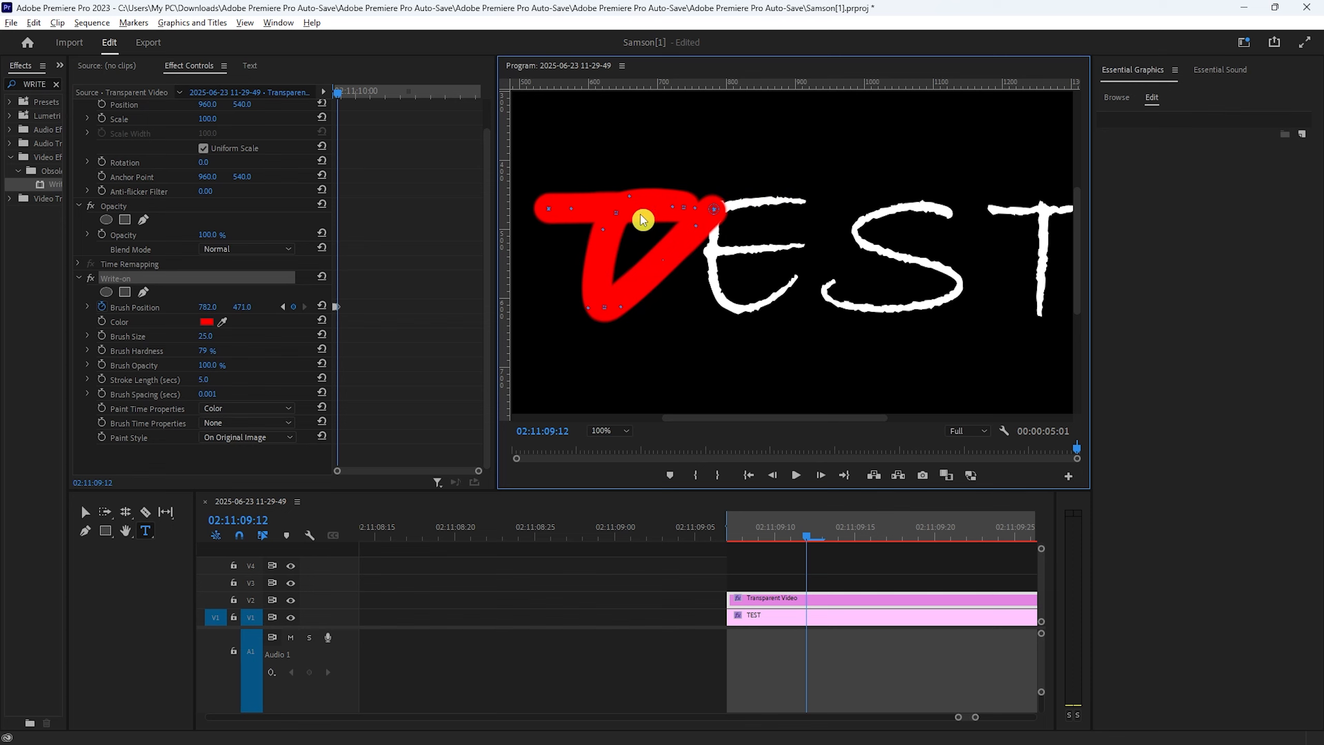
- Trace the E, the S and the last T frame by frame with the Write-on brush, ending at 1258, 616 at 02:11:09:26
key("Right")
mouse_move(743, 205)
left_mouse_down()
mouse_move(797, 204)
mouse_move(743, 313)
mouse_move(795, 284)
left_mouse_up()
key("Right")
mouse_move(795, 283)
left_mouse_down()
mouse_move(952, 211)
mouse_move(859, 242)
left_mouse_up()
key("Right")
left_click_drag(776, 418, 860, 419)
left_click_drag(788, 211, 918, 207)
left_click_drag(836, 222, 836, 309)
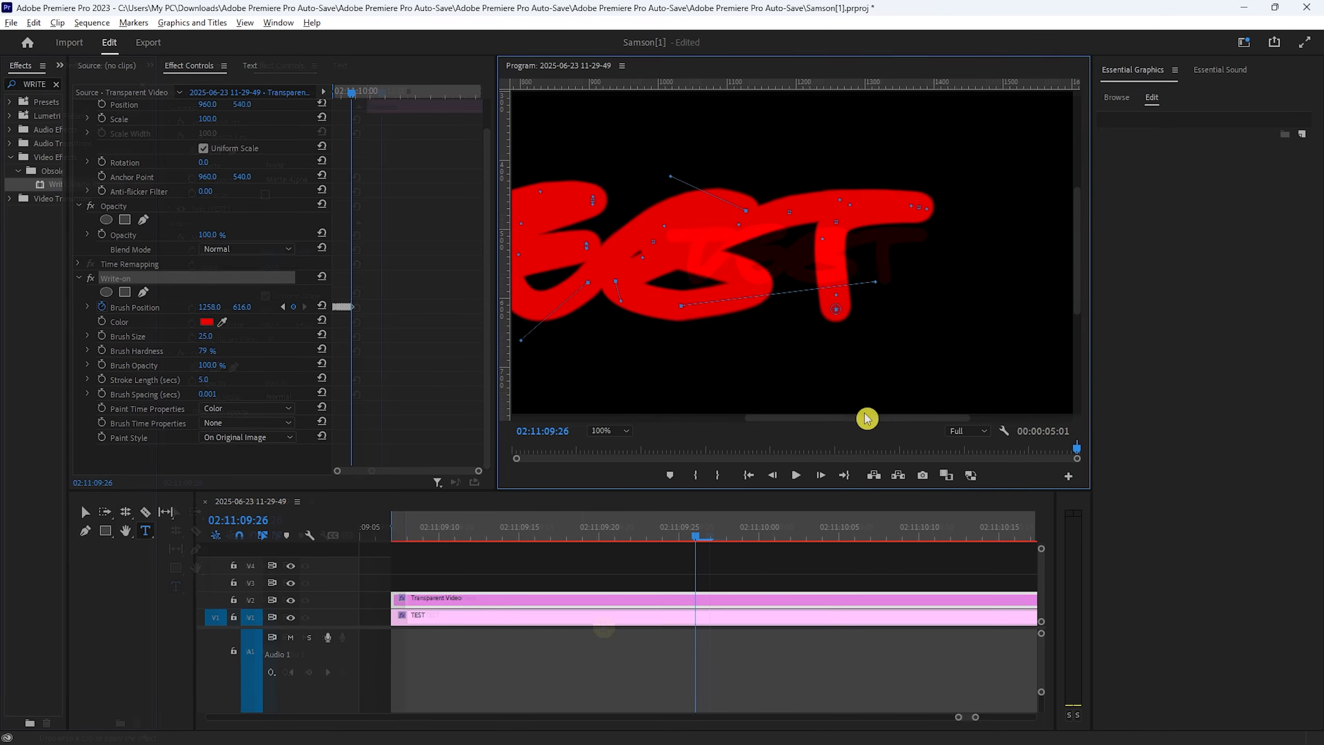
- Apply the Track Matte Key effect to the TEST text clip and set its matte to Video 2
left_click_drag(801, 425, 759, 417)
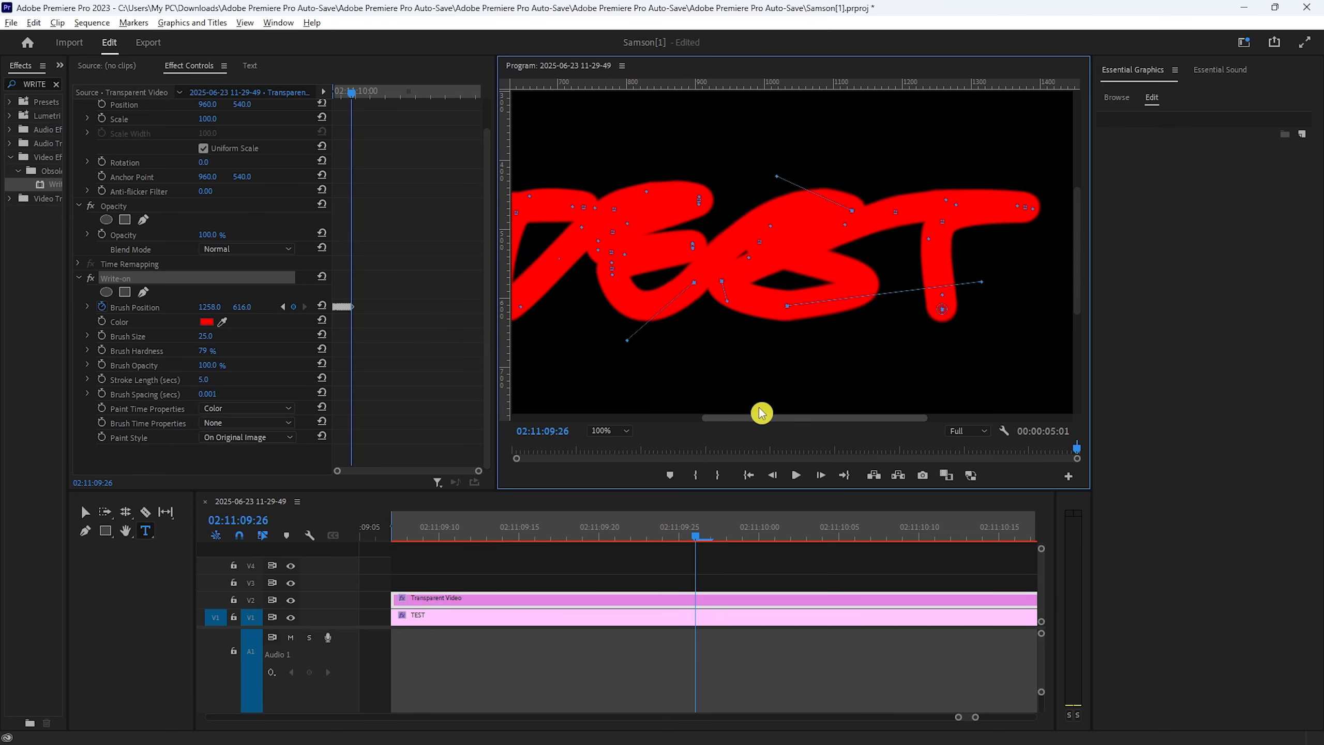
left_click(623, 432)
left_click(608, 444)
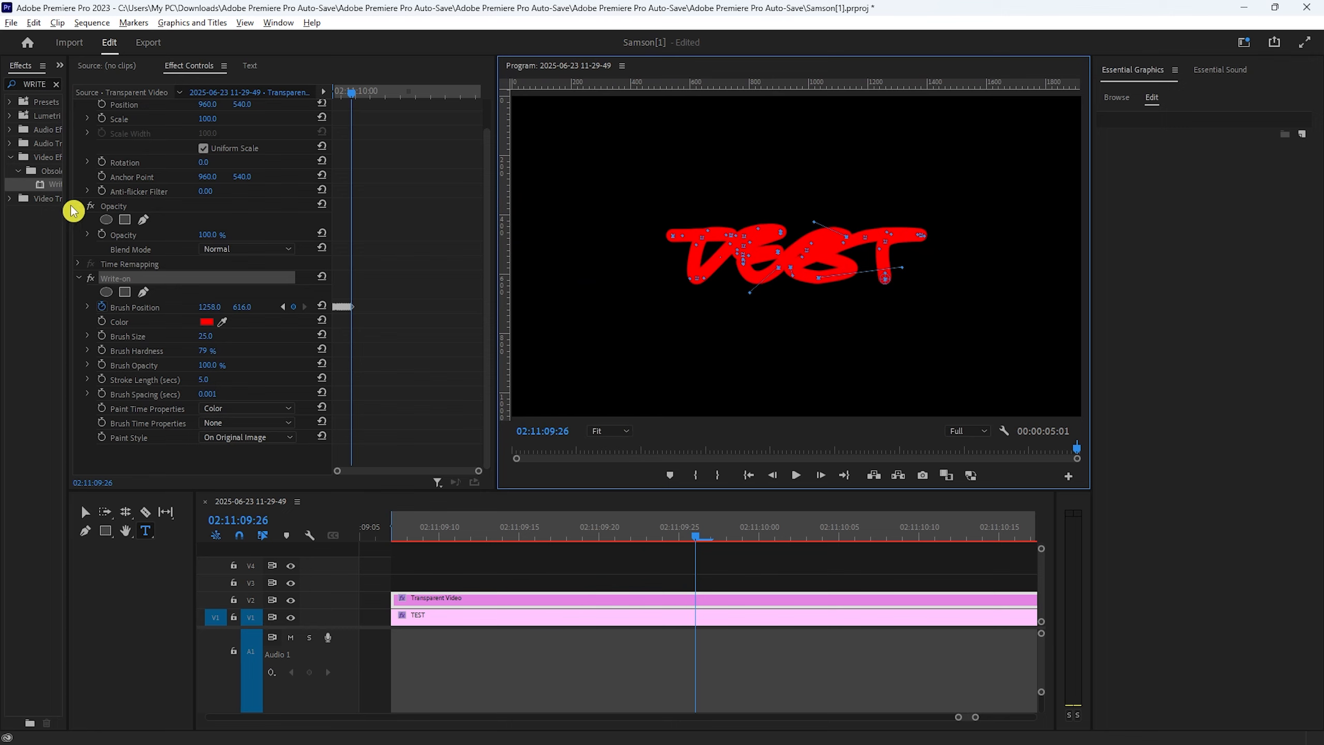
left_click_drag(70, 219, 158, 219)
left_click(54, 83)
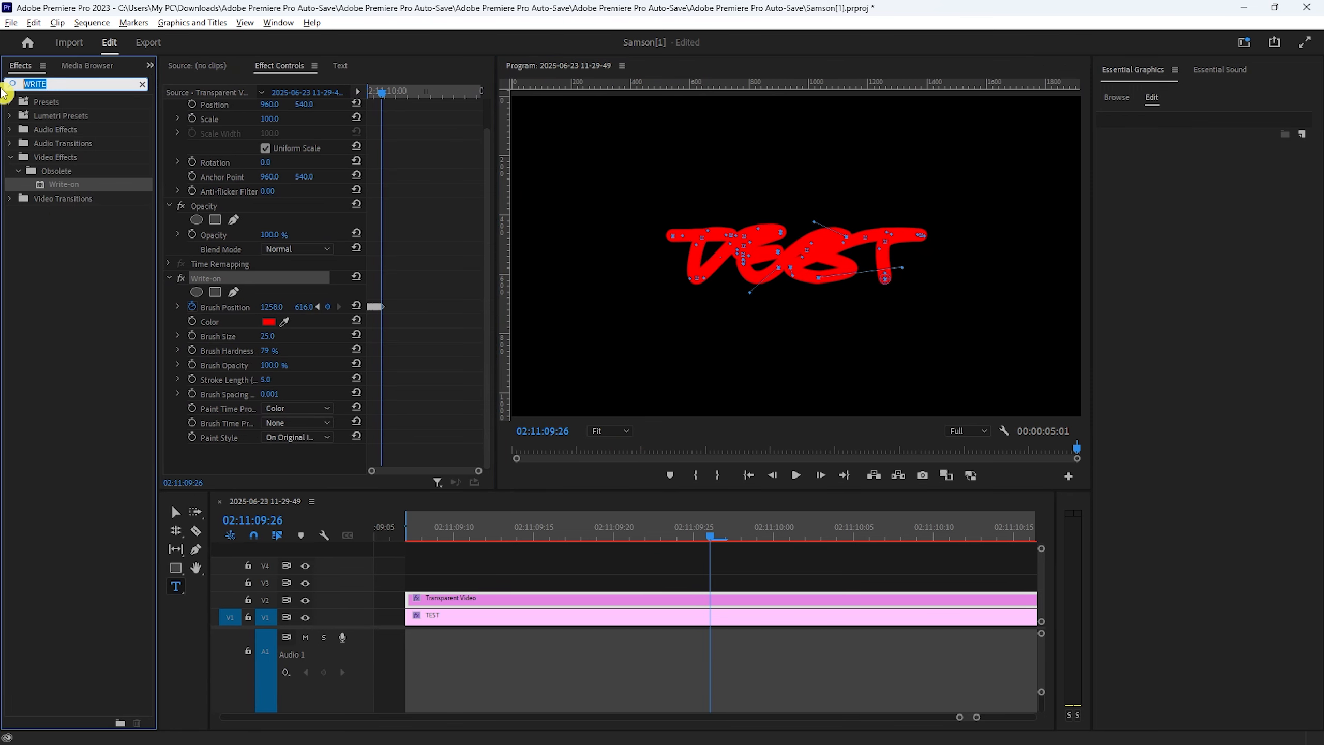
type("TRACK")
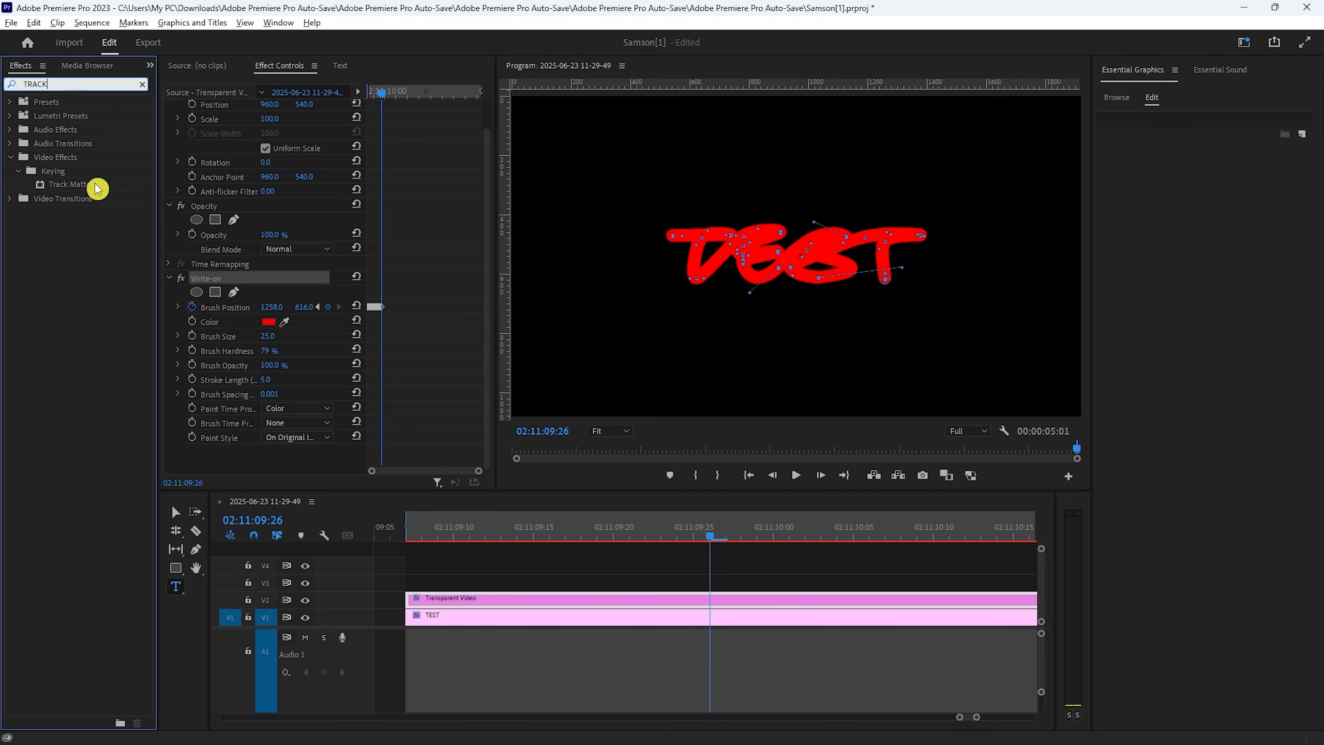
left_click_drag(97, 188, 267, 218)
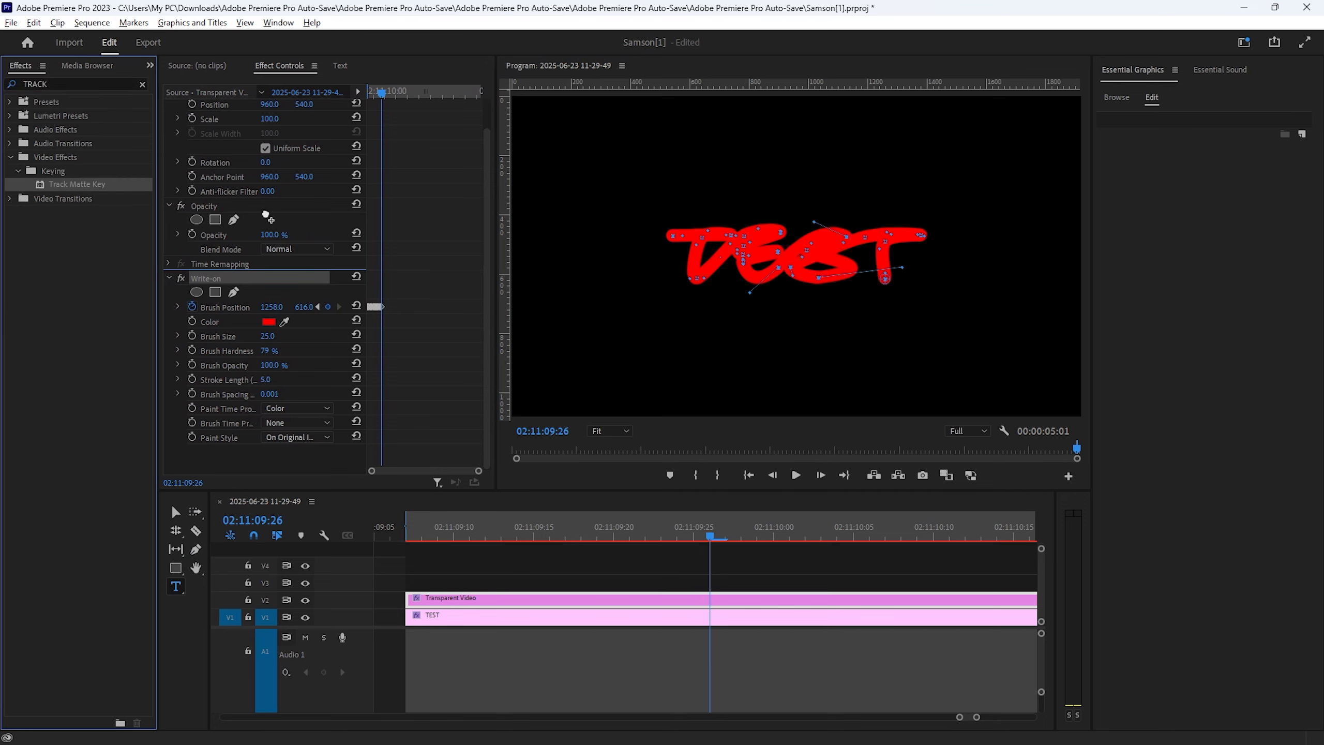
left_click_drag(583, 584, 603, 625)
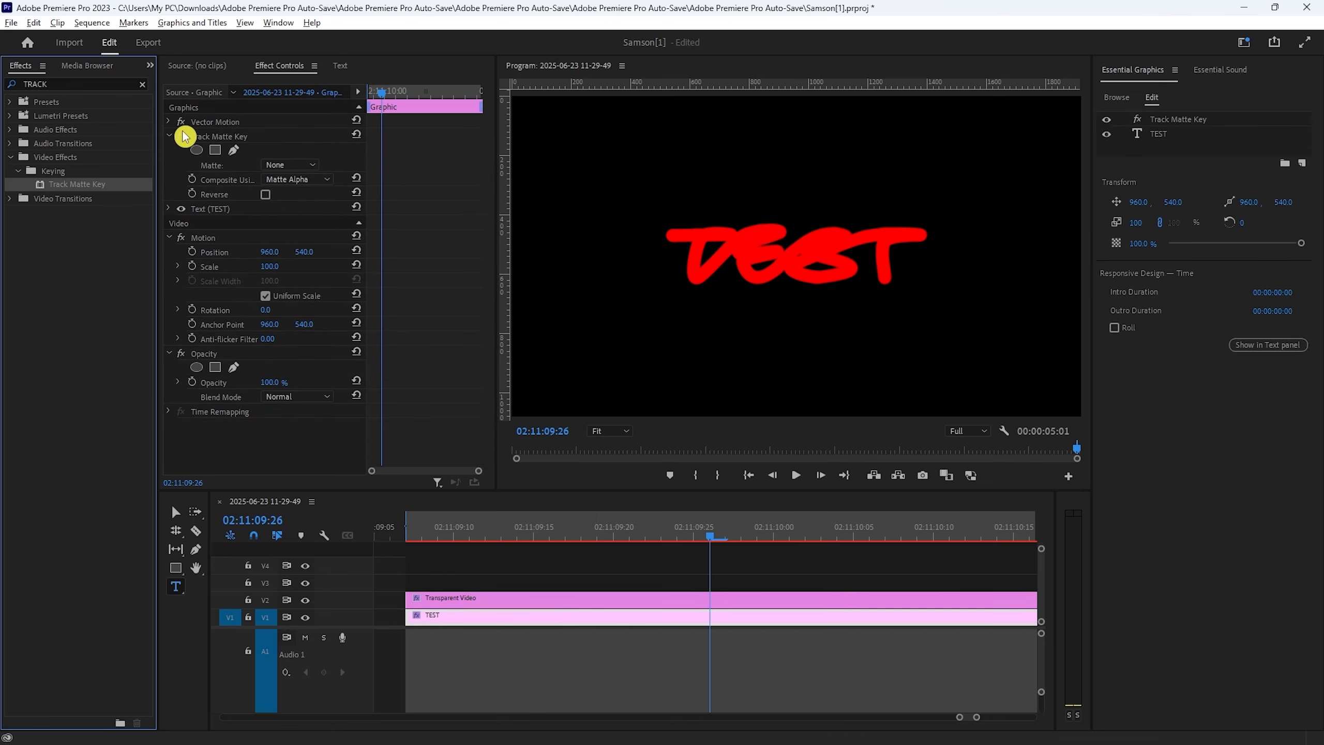
left_click(289, 165)
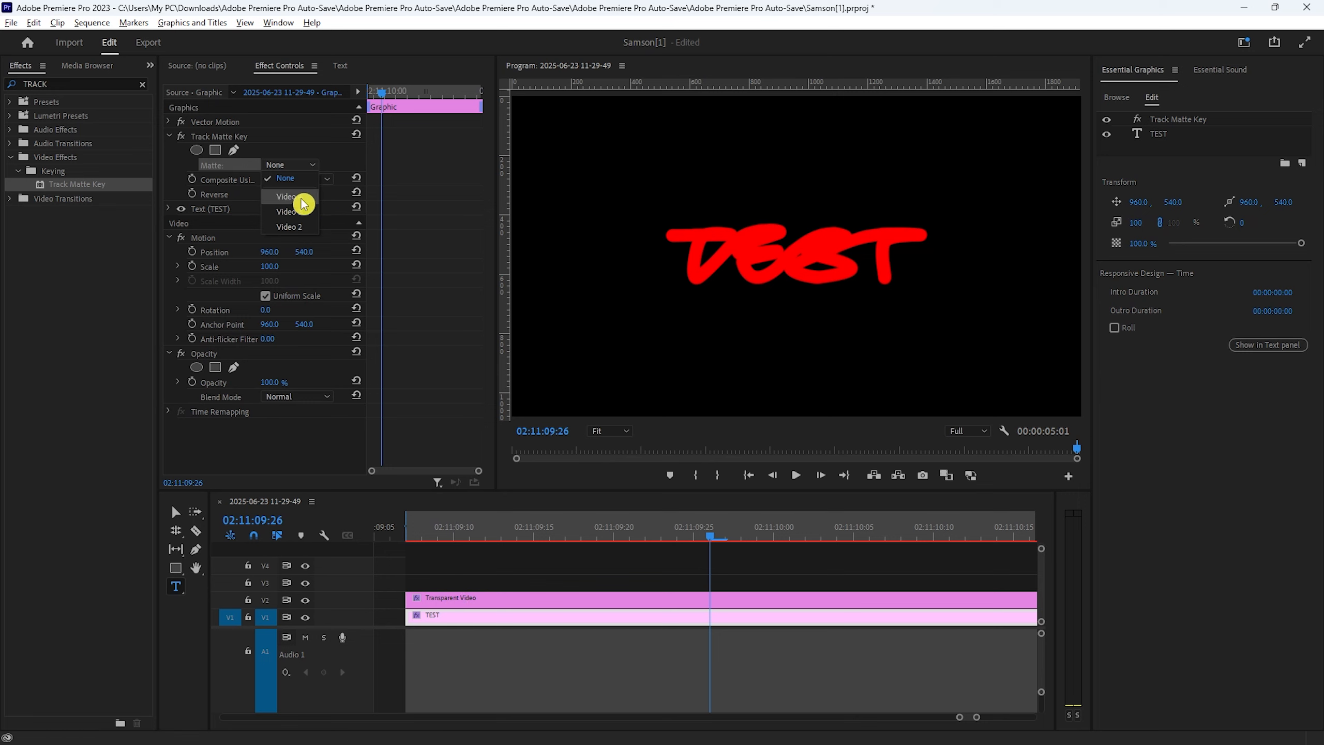
left_click(291, 229)
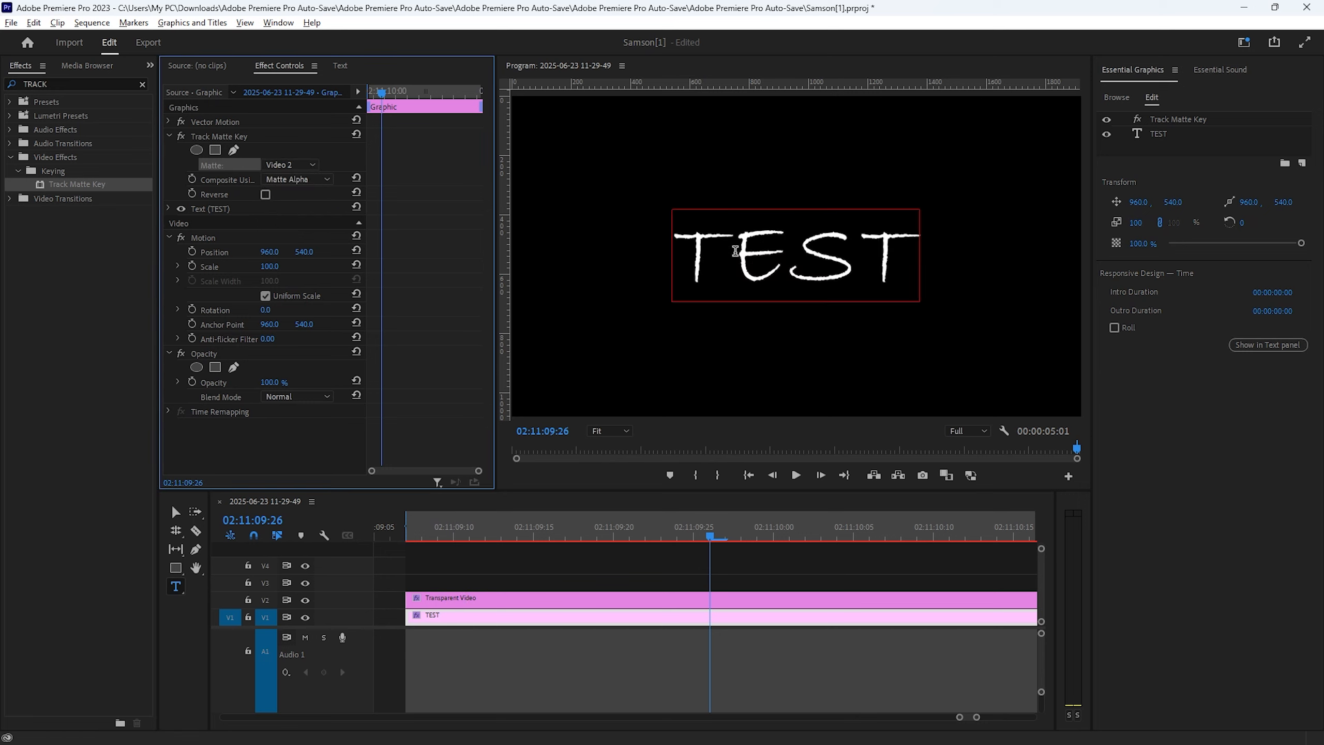
- Play back the handwriting animation from the start of the TEST clip to review the reveal
left_click_drag(688, 550, 409, 551)
key("space")
key("space")
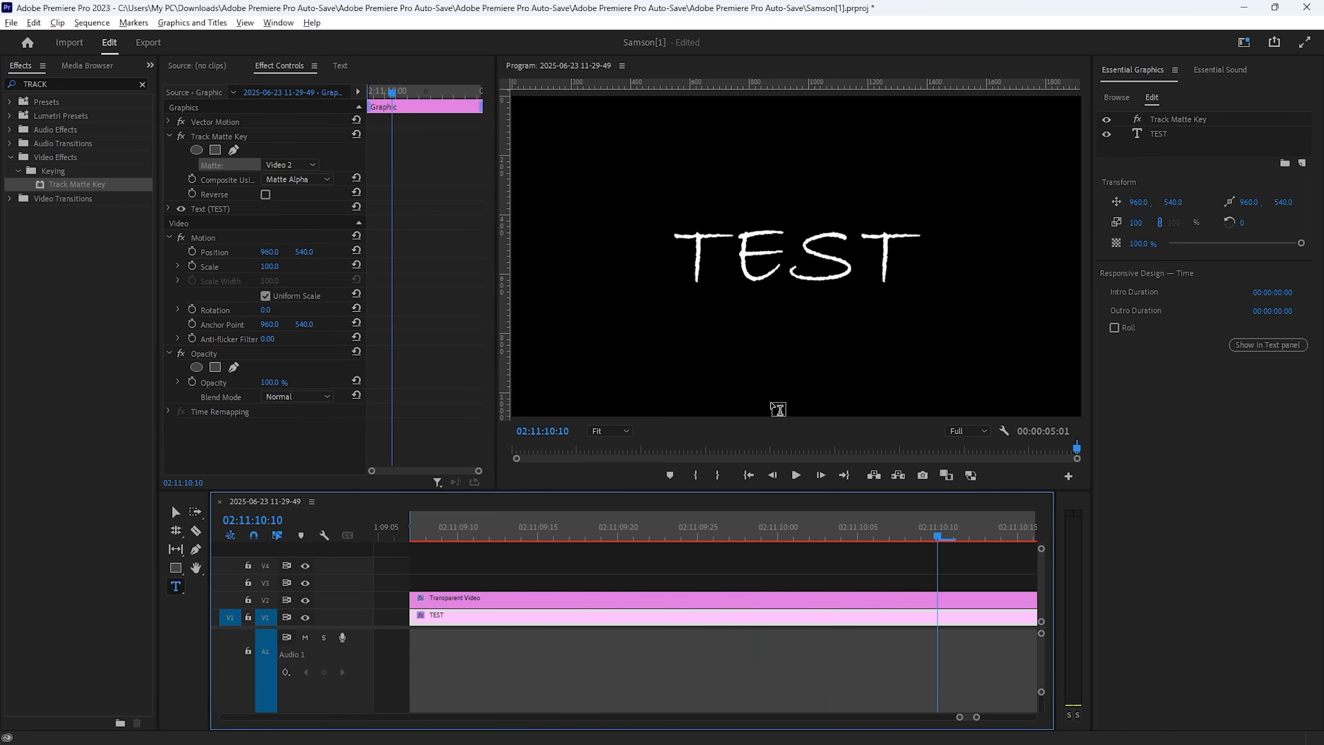
key("minus")
key("minus")
left_click(795, 631)
key("space")
key("minus")
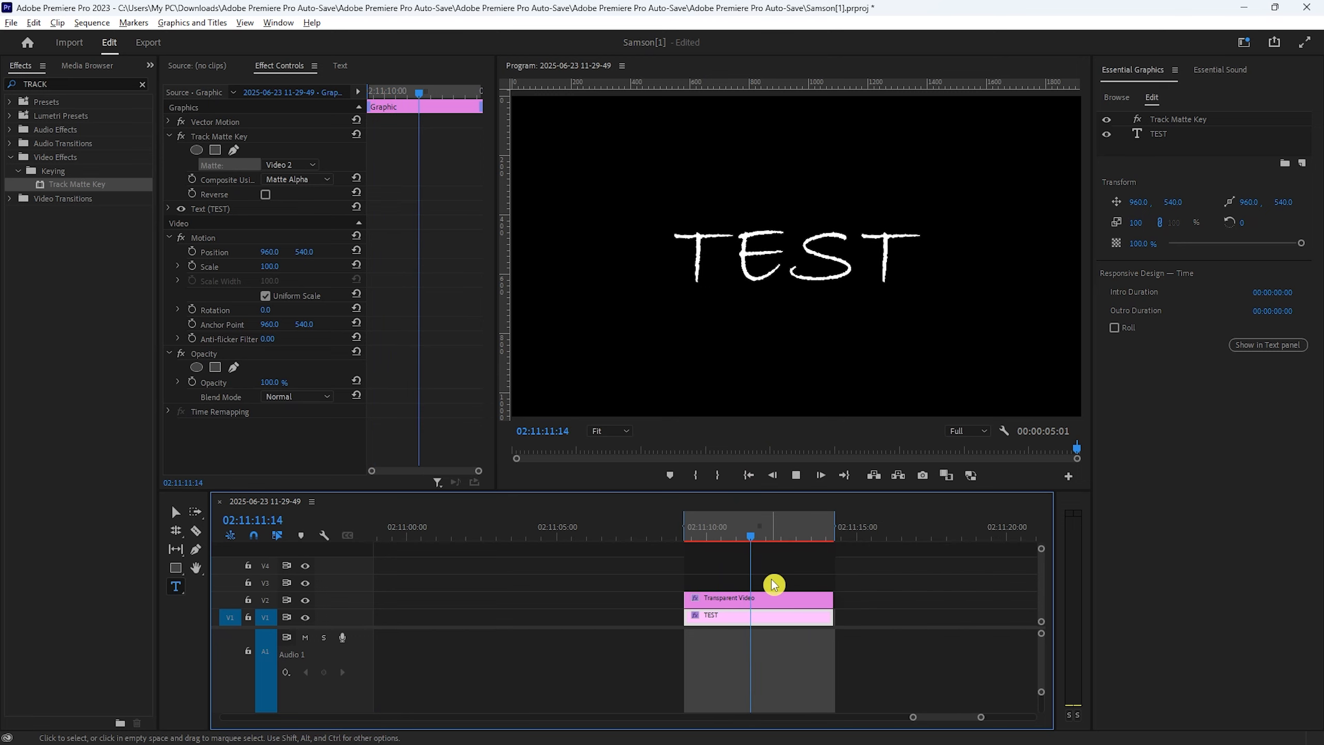